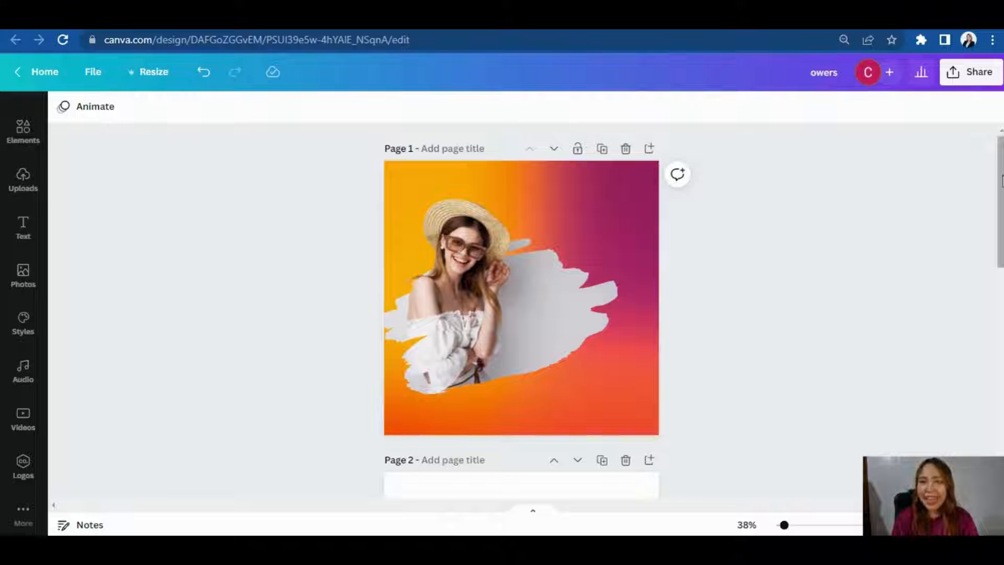
# Fill blank page 2 with the yellow, orange and purple gradient photo from the bright colors results as its background
pyautogui.scroll(-5, 1001, 180)
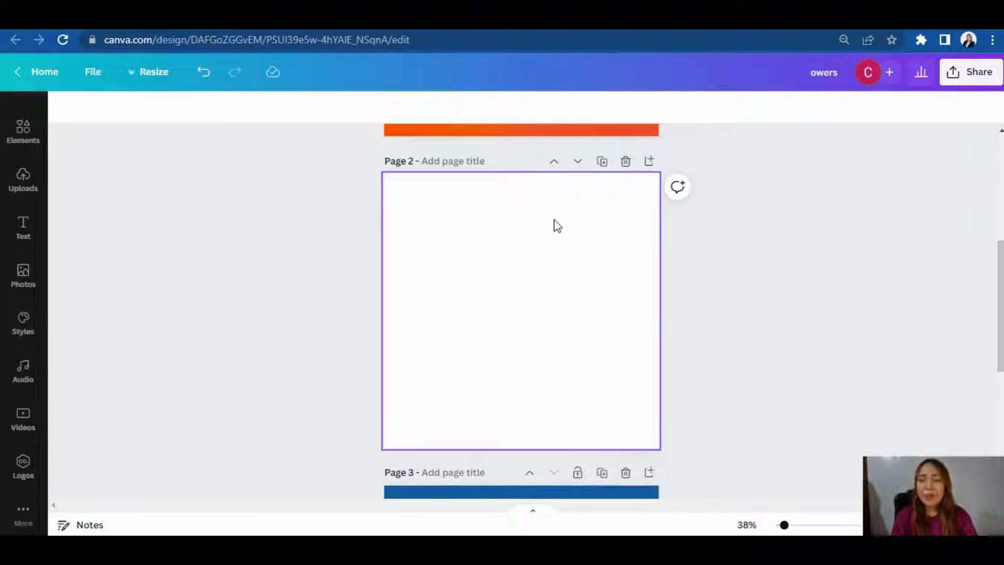
pyautogui.scroll(5, 521, 298)
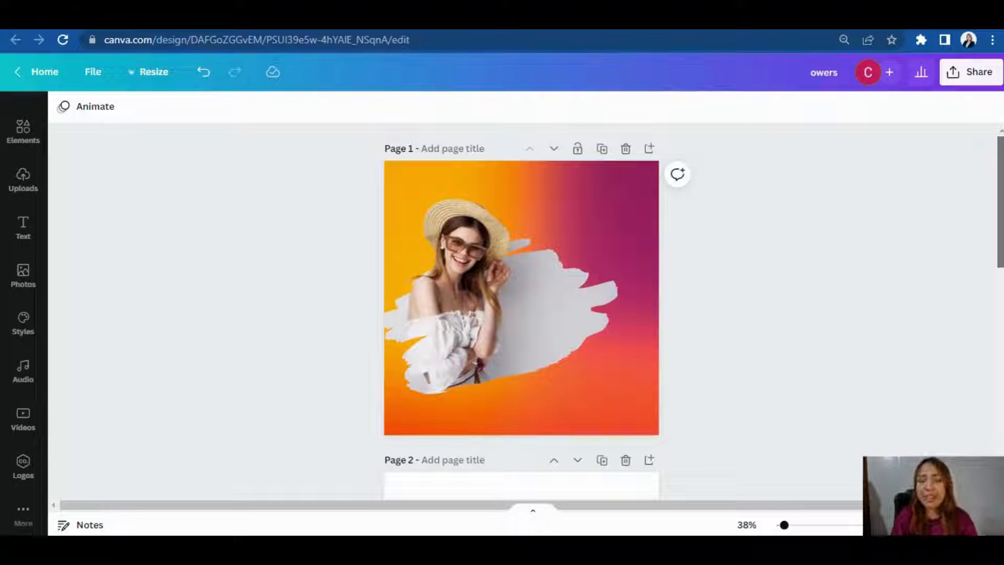
pyautogui.scroll(-2, 521, 298)
pyautogui.moveTo(1000, 187); pyautogui.dragTo(986, 275)
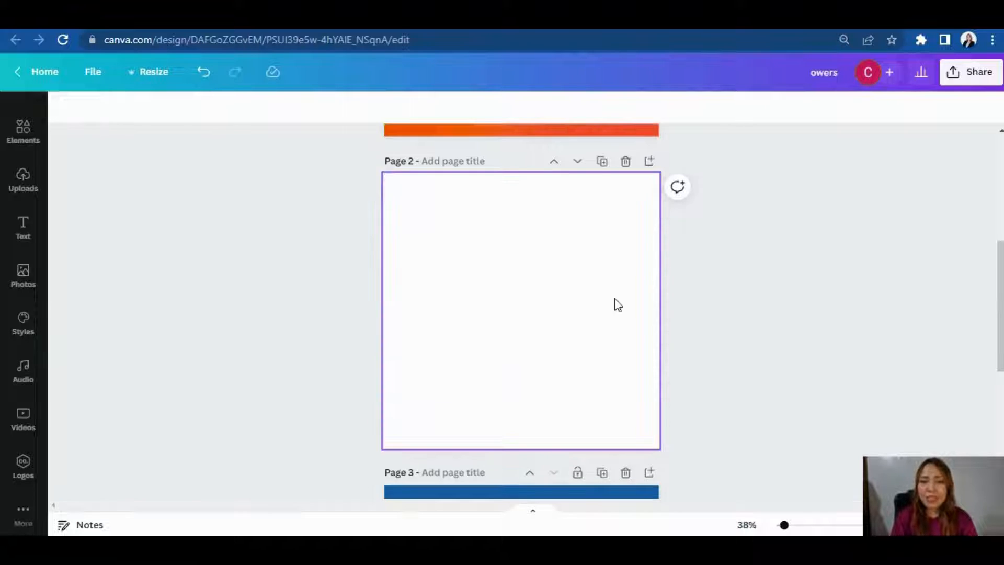
pyautogui.click(24, 280)
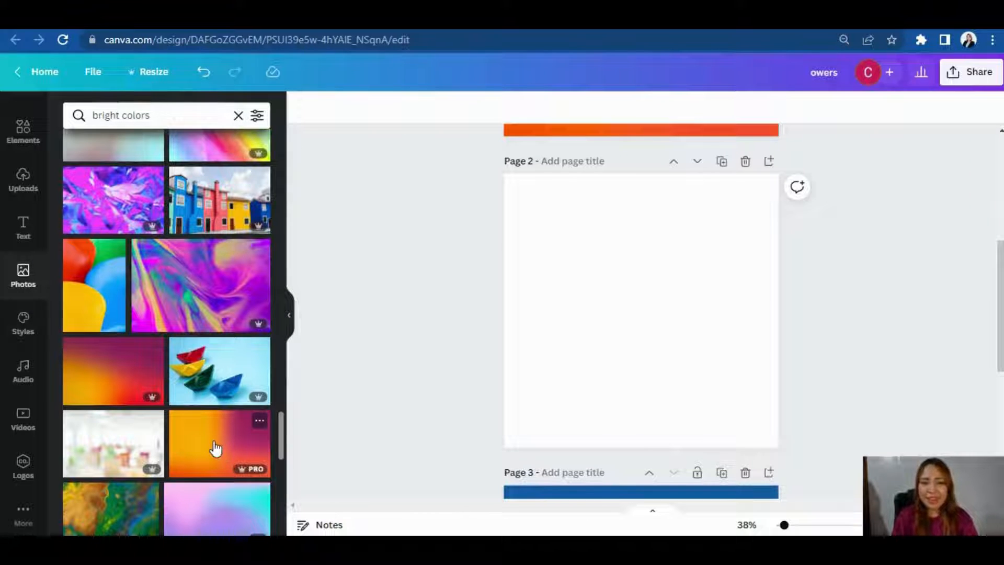
pyautogui.moveTo(216, 449); pyautogui.dragTo(512, 282)
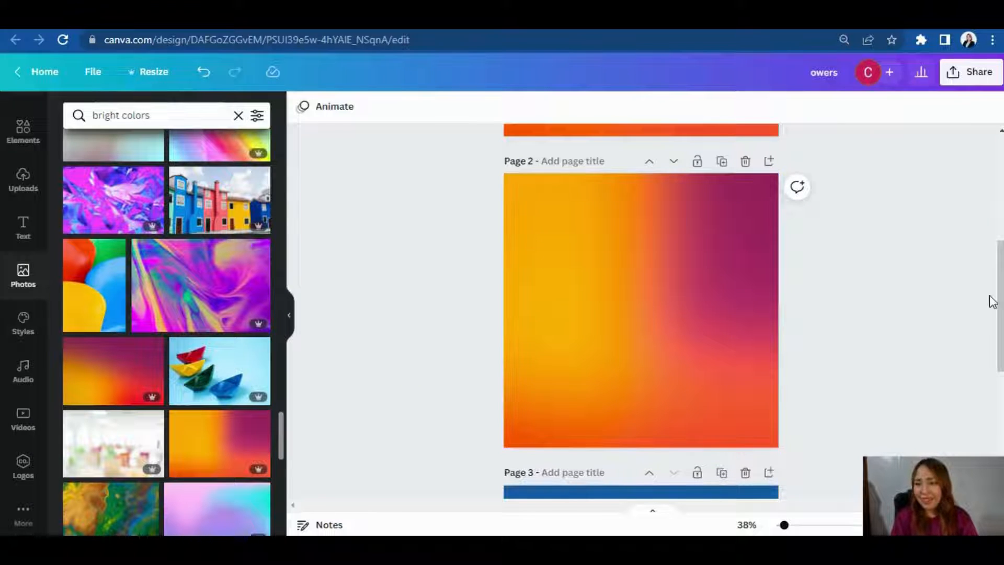
# Search the elements for "frame" and add the slanted brush-stroke frame with ragged ends to page 2
pyautogui.moveTo(1001, 296); pyautogui.dragTo(1000, 296)
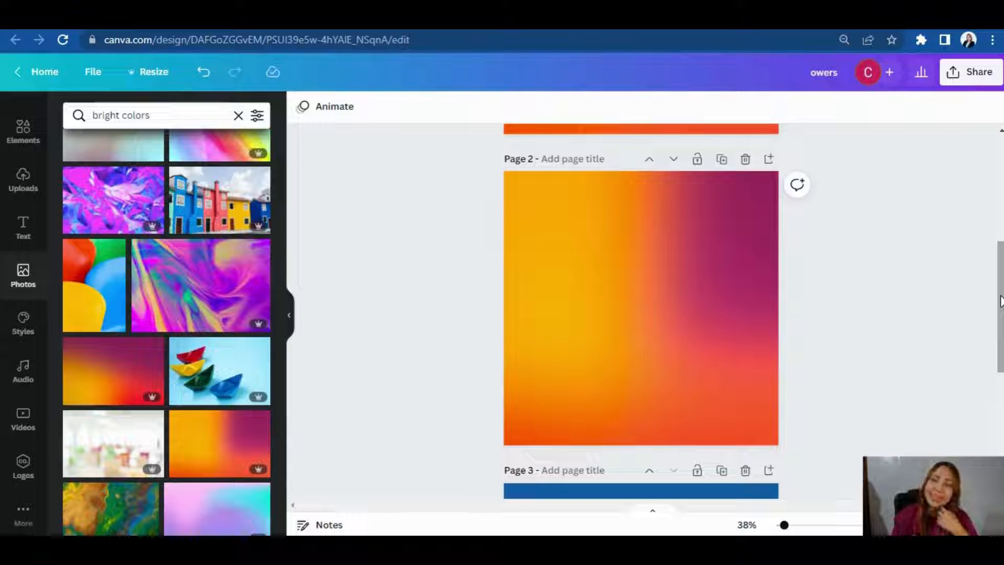
pyautogui.click(29, 133)
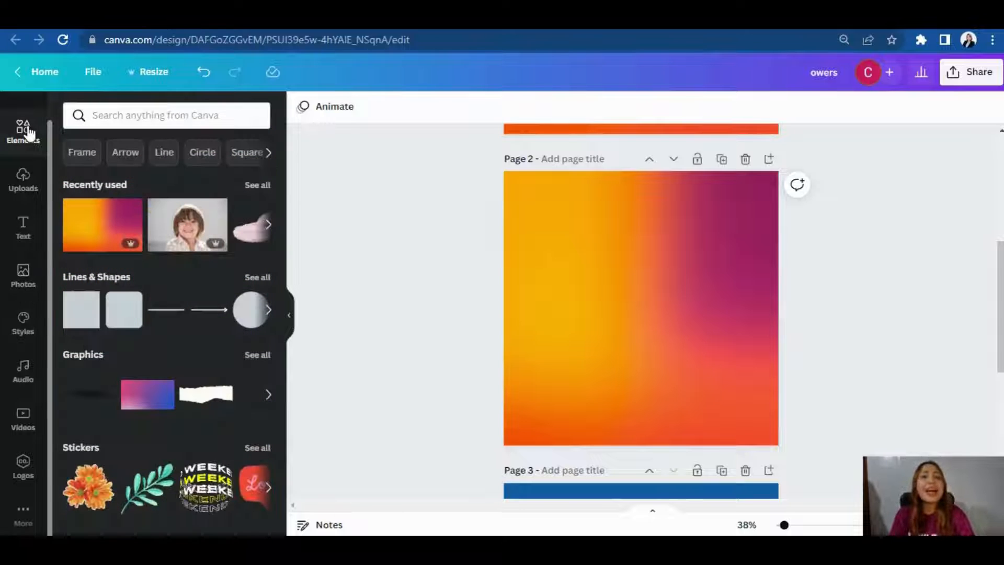
pyautogui.click(136, 117)
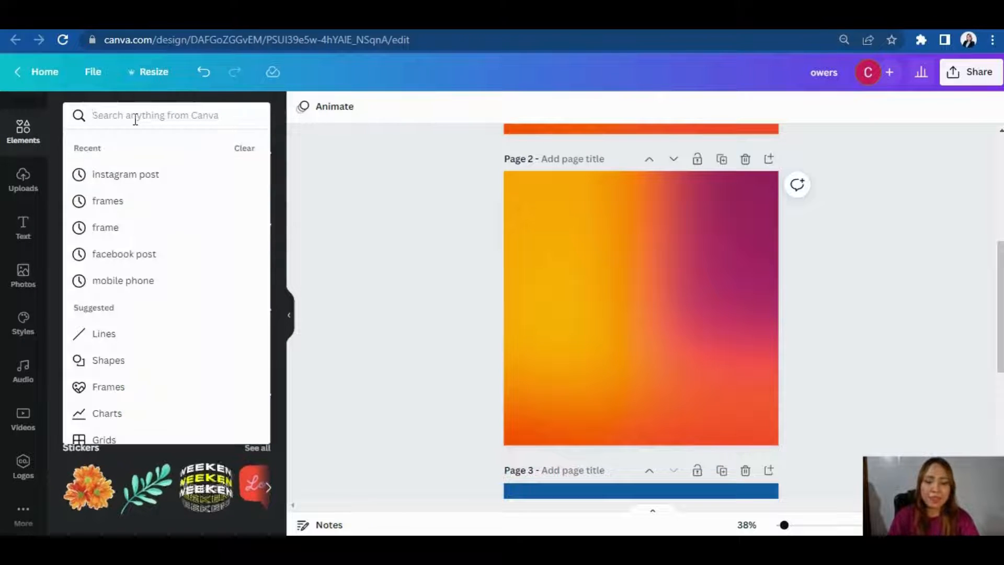
pyautogui.write('frame')
pyautogui.press('Return')
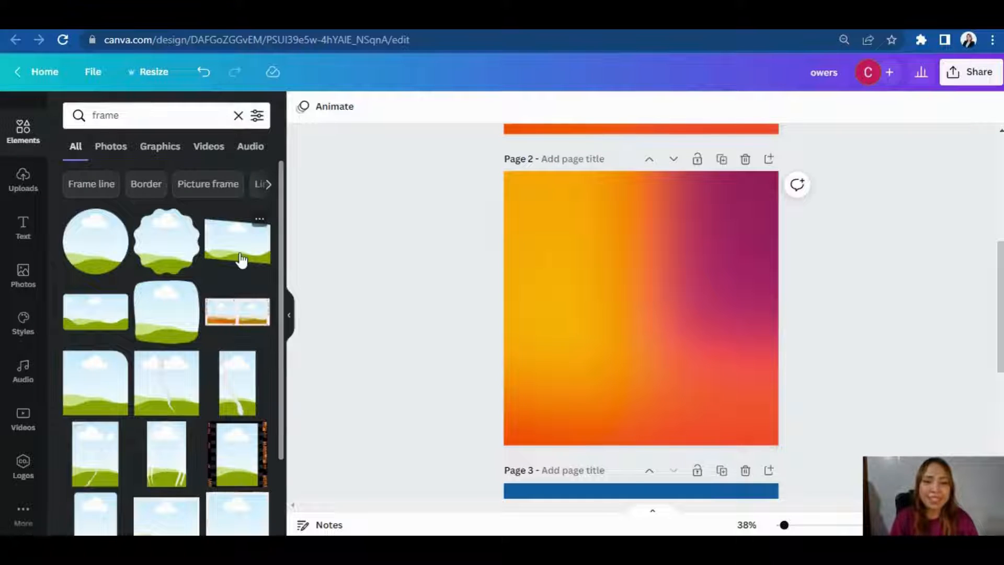
pyautogui.moveTo(280, 180); pyautogui.dragTo(281, 408)
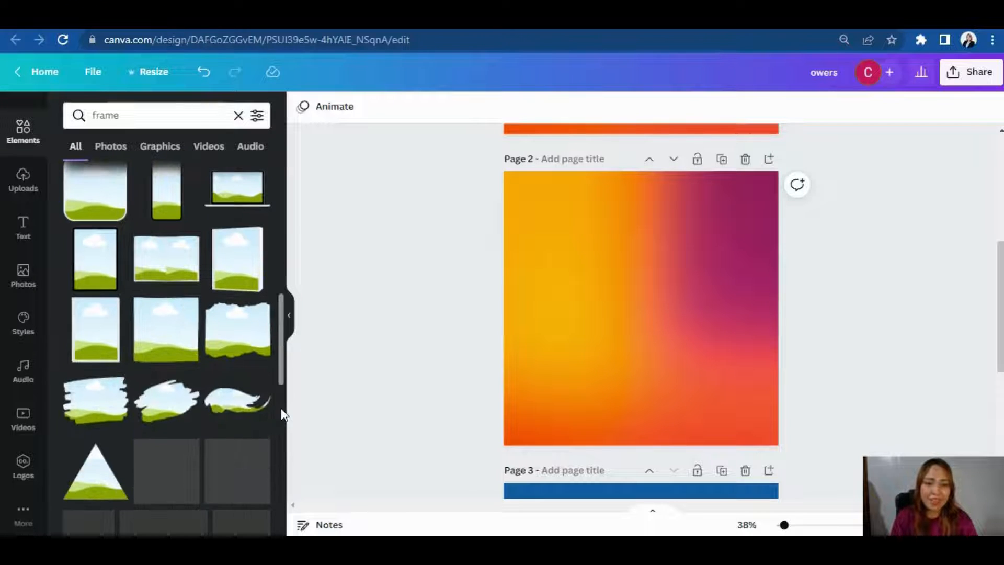
pyautogui.click(170, 412)
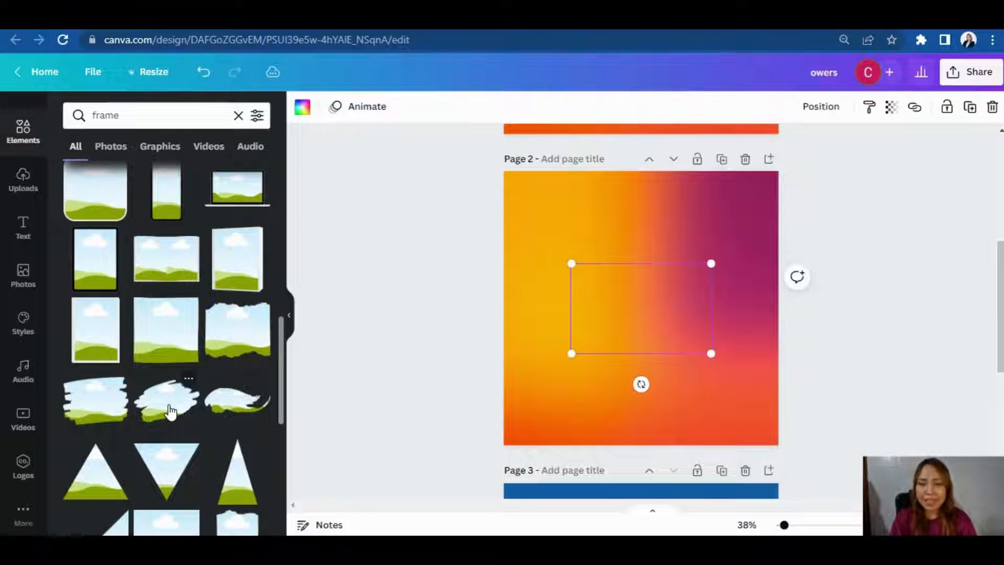
# Enlarge the brush-stroke frame to nearly the full page width and center it on page 2
pyautogui.moveTo(712, 264); pyautogui.dragTo(796, 206)
pyautogui.moveTo(668, 282)
pyautogui.mouseDown()
pyautogui.moveTo(612, 294)
pyautogui.moveTo(623, 304)
pyautogui.mouseUp()
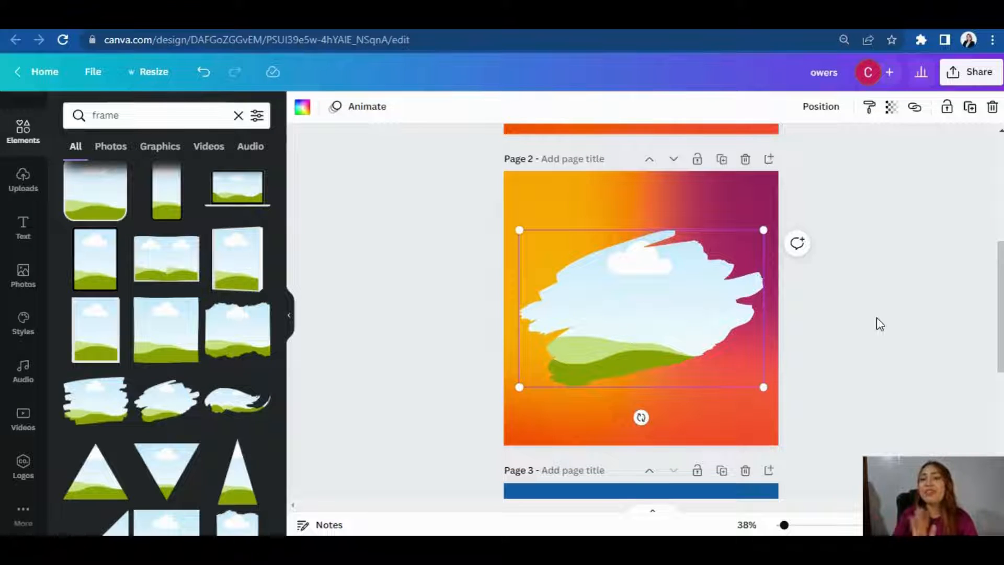
pyautogui.click(892, 241)
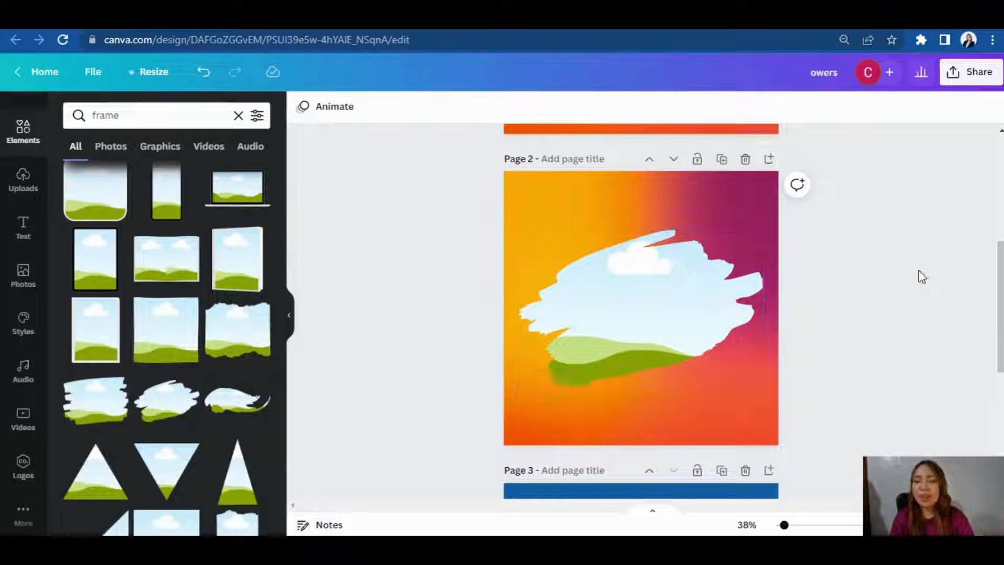
# Search the photos for "woman smiling hat" and place the woman in sunglasses on a gray background into the brush-stroke frame
pyautogui.scroll(-1, 1000, 285)
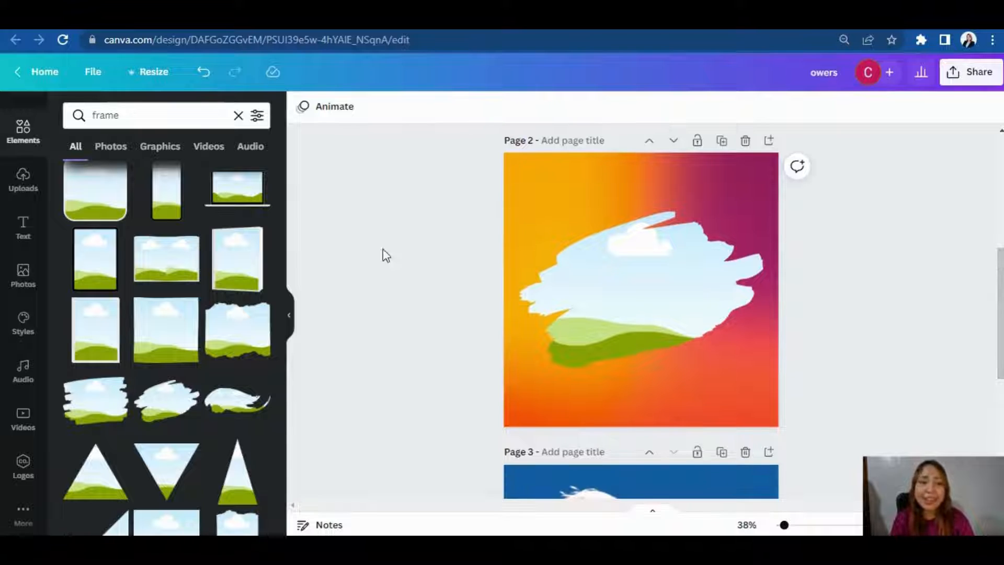
pyautogui.click(23, 275)
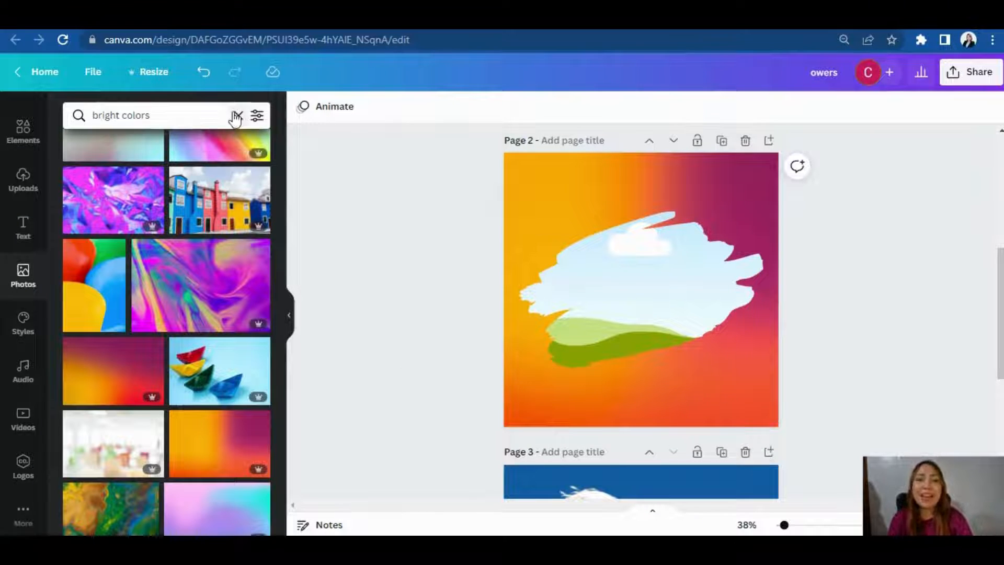
pyautogui.click(238, 117)
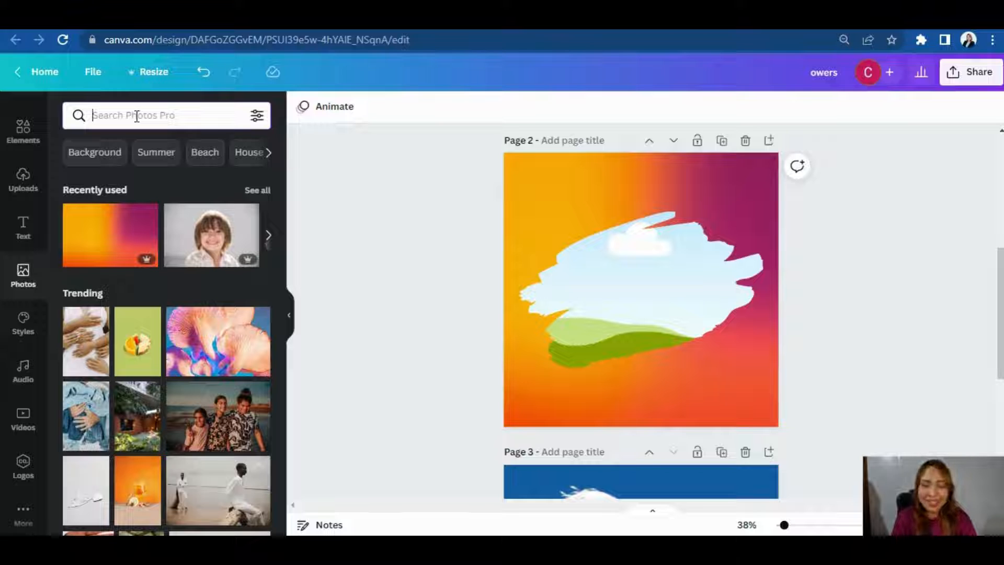
pyautogui.write('woman')
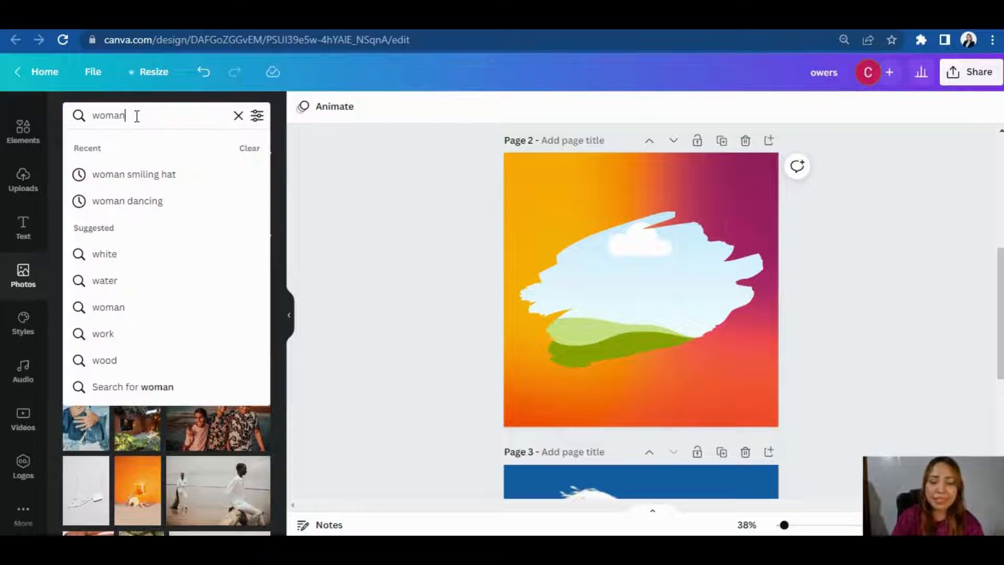
pyautogui.write(' smiling hat')
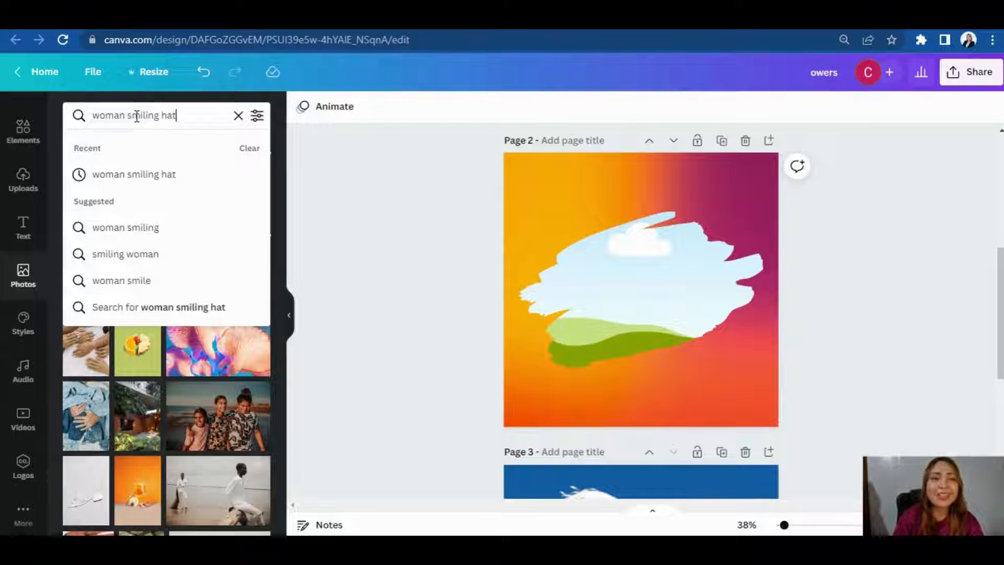
pyautogui.press('Return')
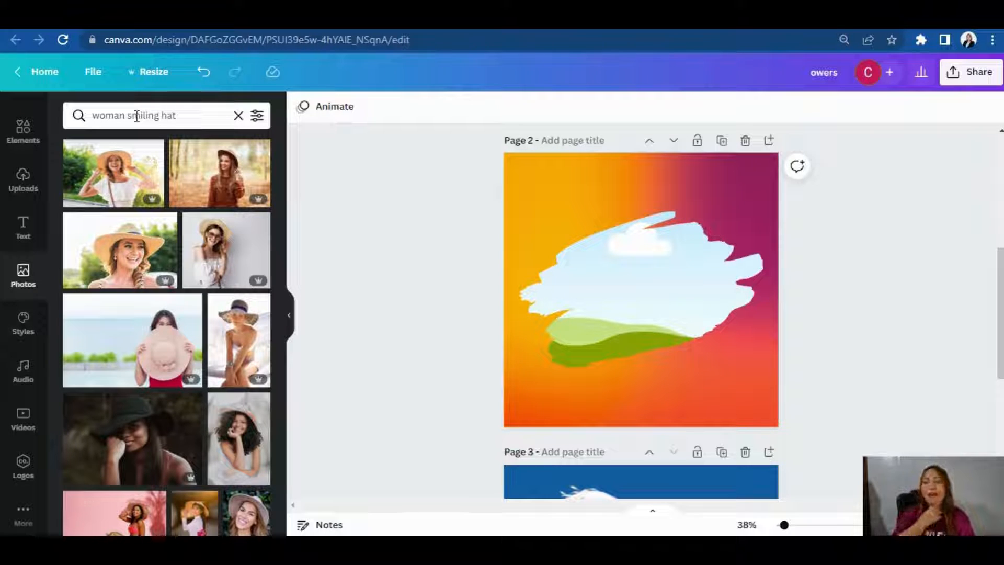
pyautogui.moveTo(207, 259)
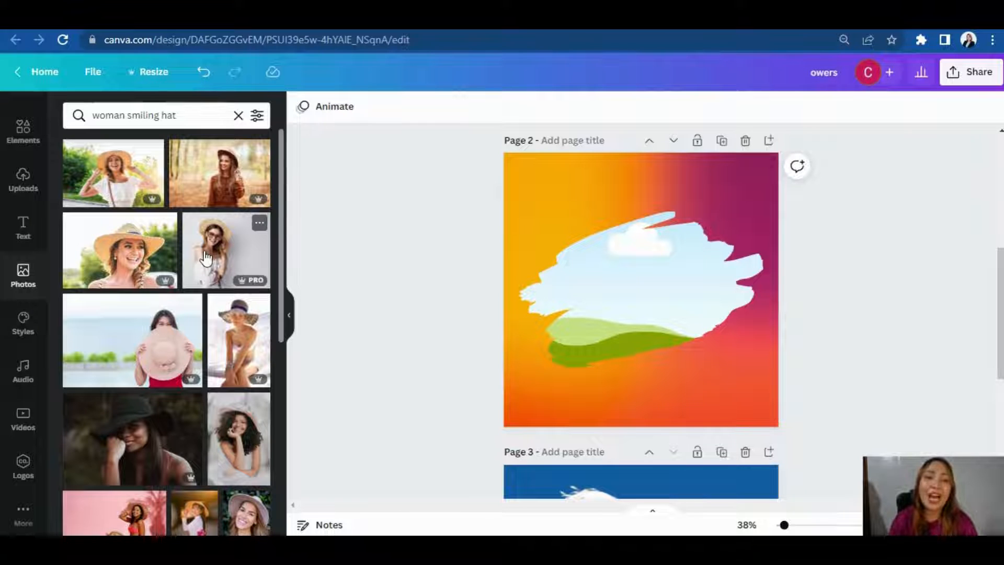
pyautogui.moveTo(207, 259)
pyautogui.mouseDown()
pyautogui.moveTo(293, 233)
pyautogui.moveTo(595, 260)
pyautogui.mouseUp()
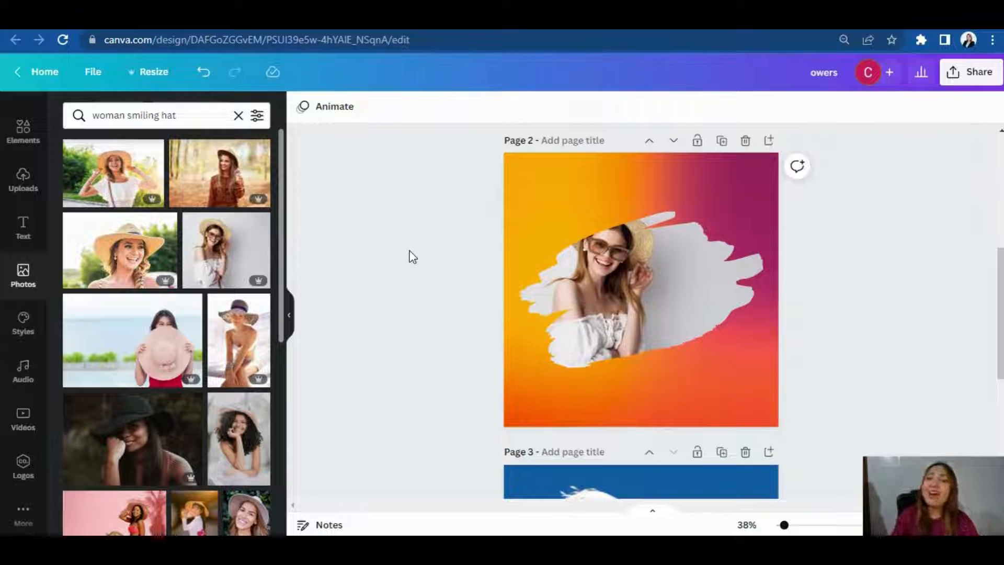
# Shift the photo upward inside the brush-stroke frame until its lower edge meets the frame's lower edge
pyautogui.doubleClick(588, 268)
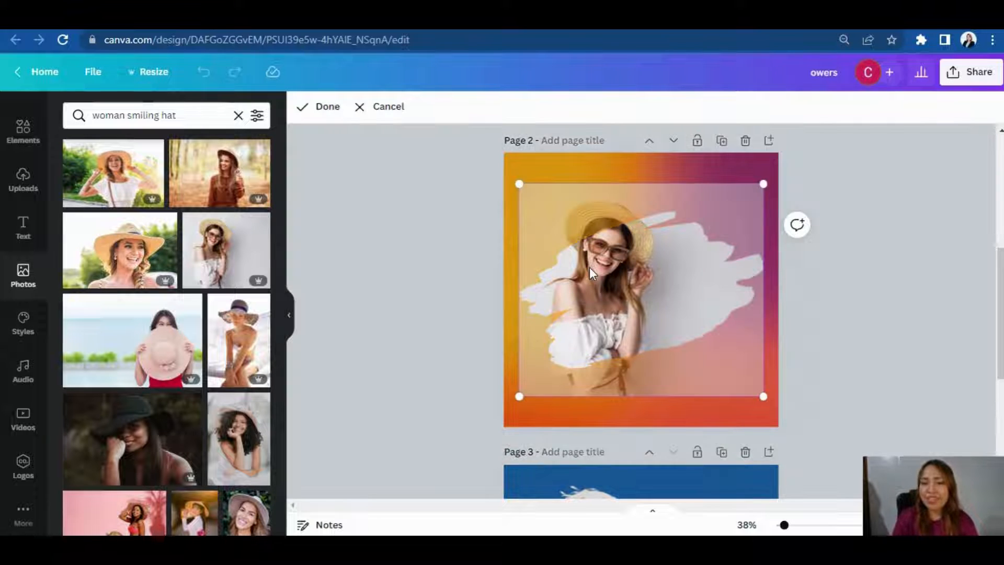
pyautogui.moveTo(624, 264); pyautogui.dragTo(628, 214)
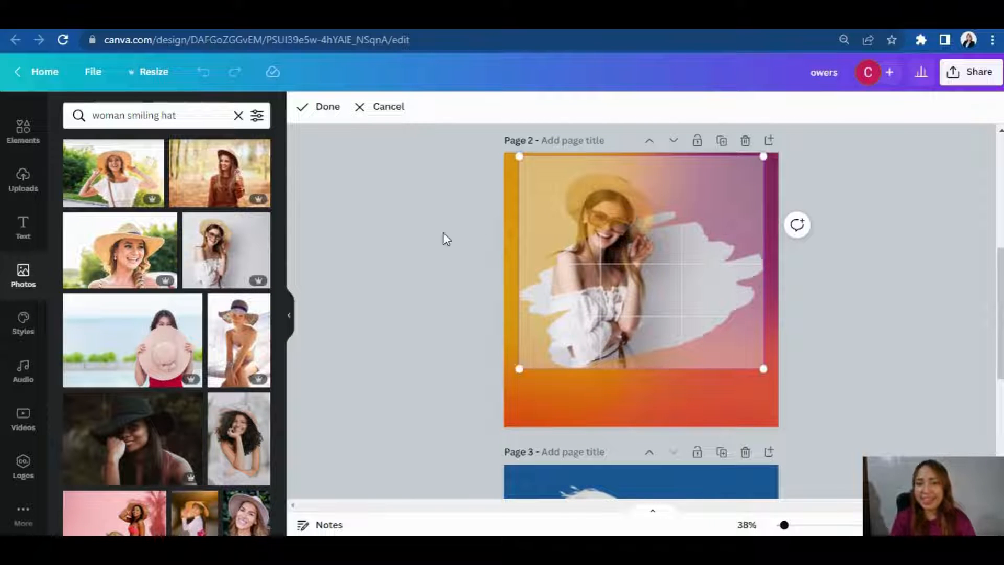
pyautogui.click(430, 234)
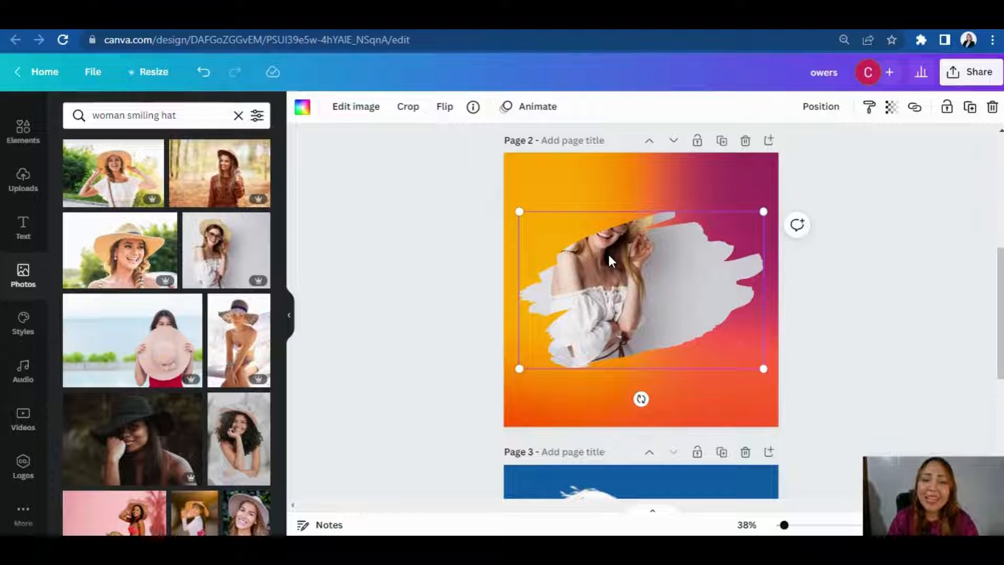
pyautogui.click(420, 218)
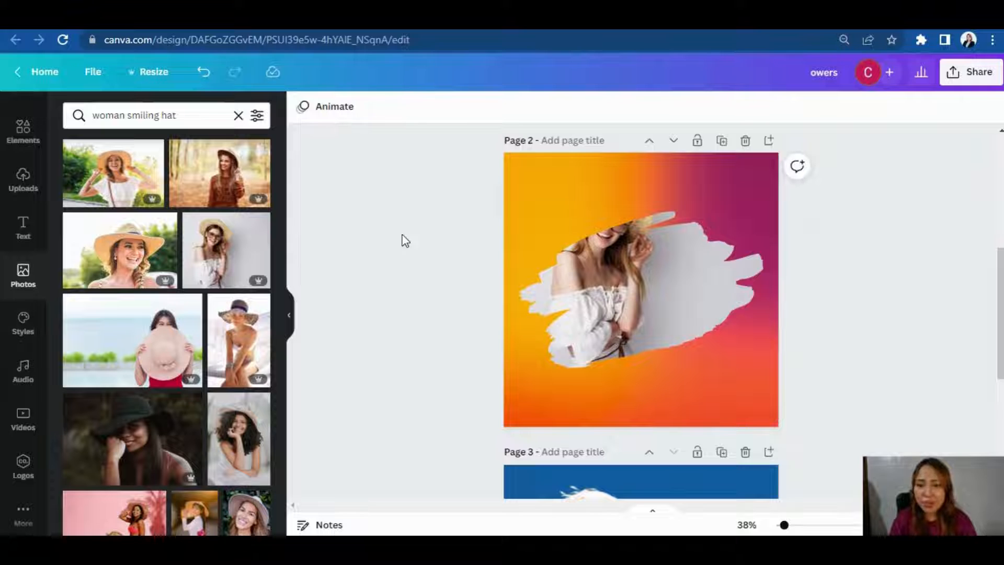
# Add a second copy of the woman-in-sunglasses photo to page 2, partly clear of the frame, and remove its background
pyautogui.click(211, 246)
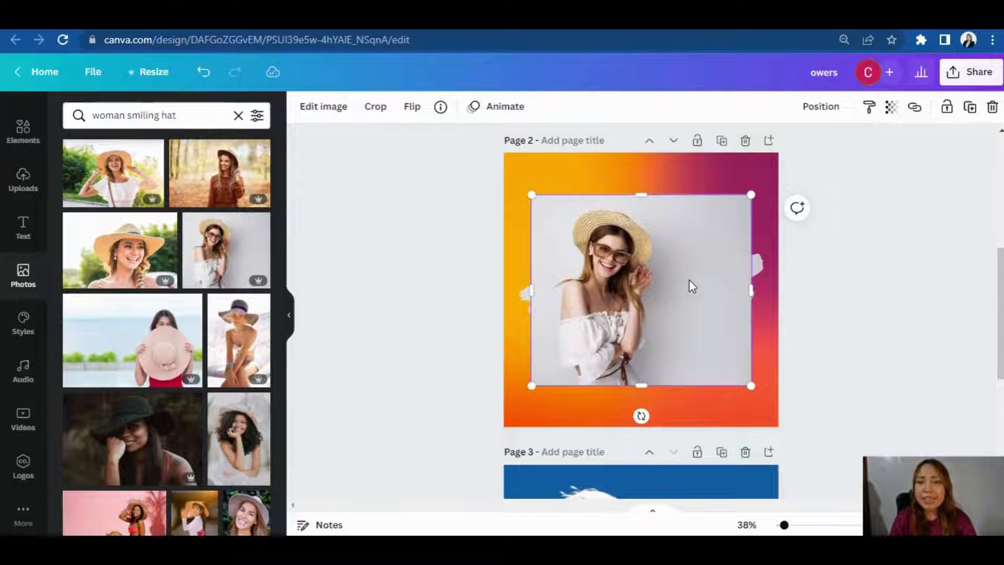
pyautogui.moveTo(690, 284)
pyautogui.mouseDown()
pyautogui.moveTo(686, 266)
pyautogui.moveTo(627, 237)
pyautogui.moveTo(654, 321)
pyautogui.moveTo(736, 365)
pyautogui.mouseUp()
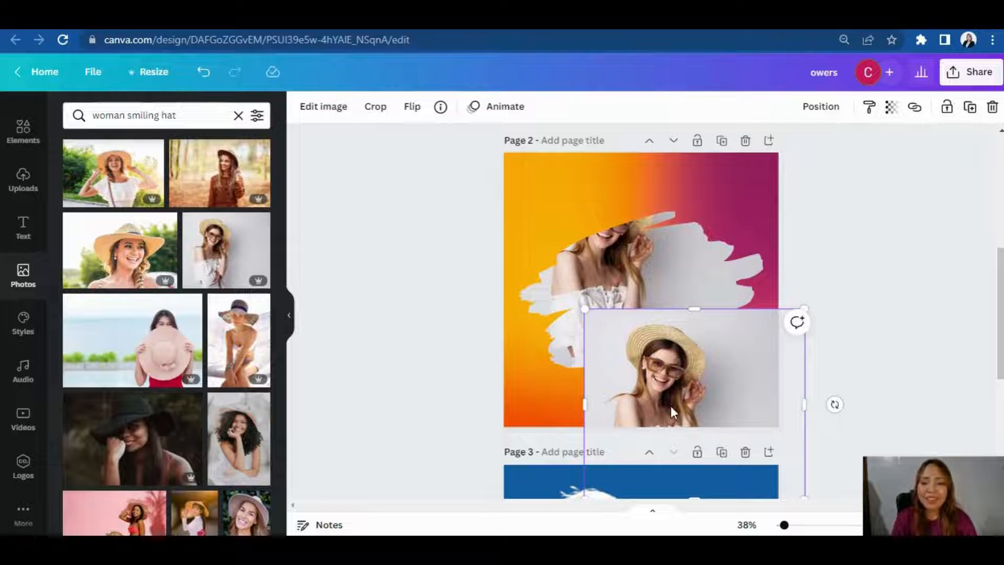
pyautogui.click(324, 116)
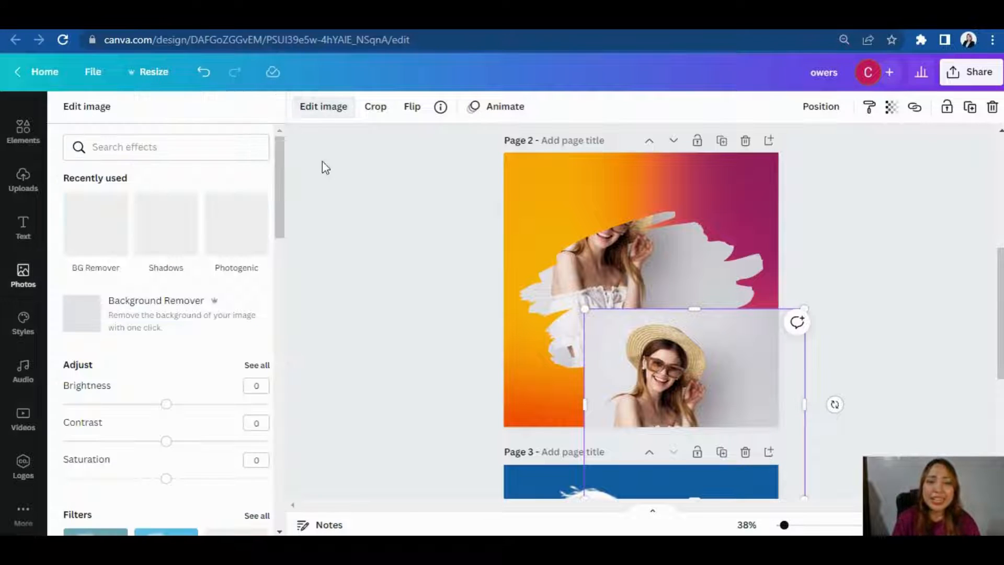
pyautogui.click(84, 246)
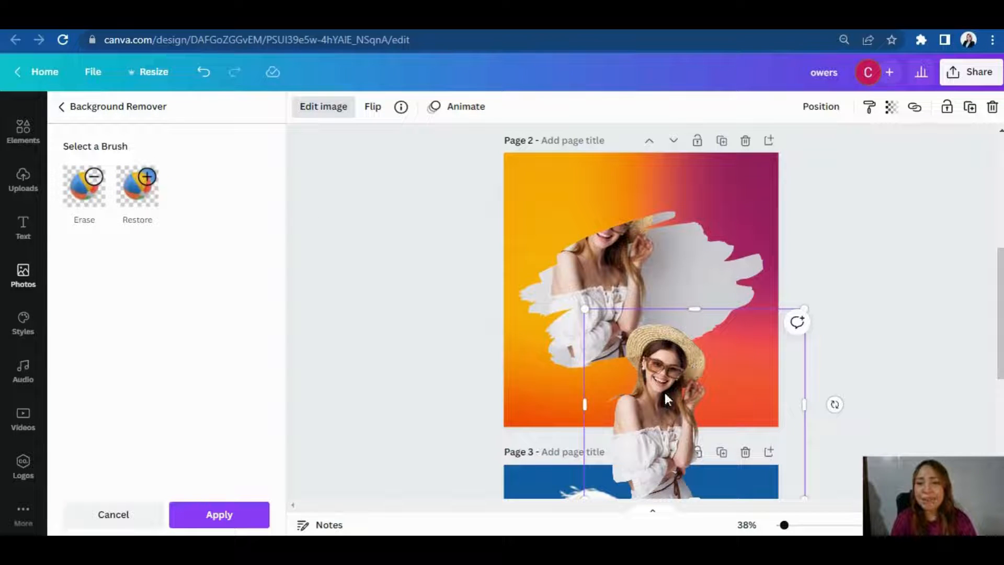
pyautogui.moveTo(666, 396)
pyautogui.mouseDown()
pyautogui.moveTo(648, 282)
pyautogui.moveTo(707, 352)
pyautogui.moveTo(616, 307)
pyautogui.moveTo(612, 246)
pyautogui.moveTo(677, 291)
pyautogui.moveTo(626, 258)
pyautogui.moveTo(600, 210)
pyautogui.moveTo(634, 287)
pyautogui.moveTo(726, 361)
pyautogui.moveTo(615, 296)
pyautogui.moveTo(604, 204)
pyautogui.moveTo(628, 152)
pyautogui.moveTo(622, 230)
pyautogui.moveTo(593, 232)
pyautogui.moveTo(606, 318)
pyautogui.mouseUp()
pyautogui.moveTo(689, 346); pyautogui.dragTo(696, 352)
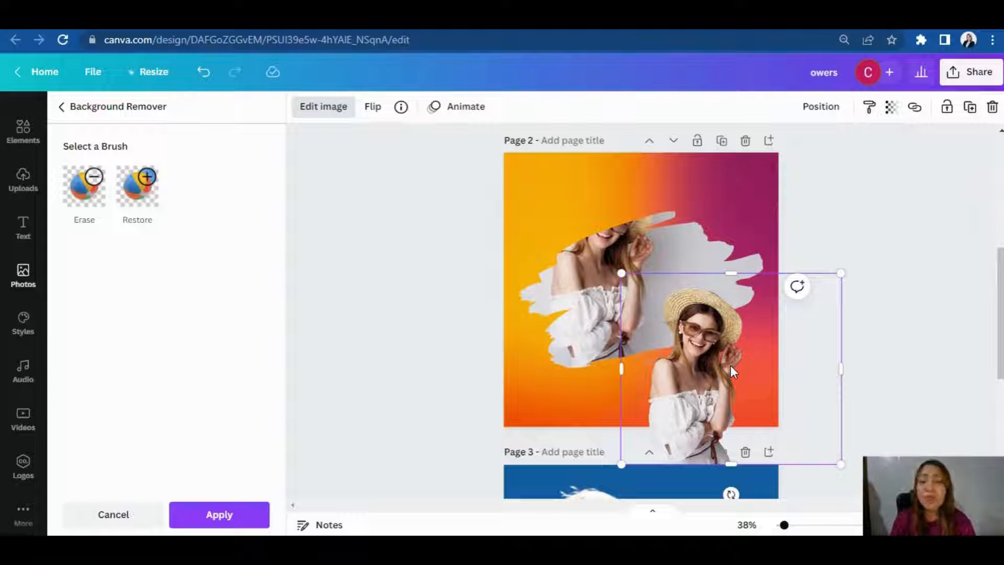
pyautogui.moveTo(730, 364); pyautogui.dragTo(716, 311)
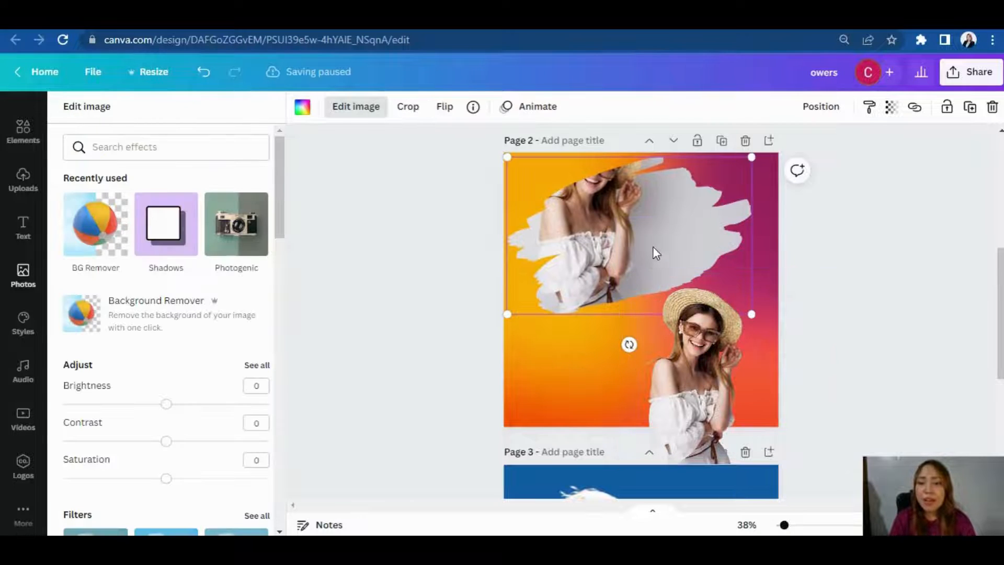
pyautogui.hotkey('ctrl', 'z')
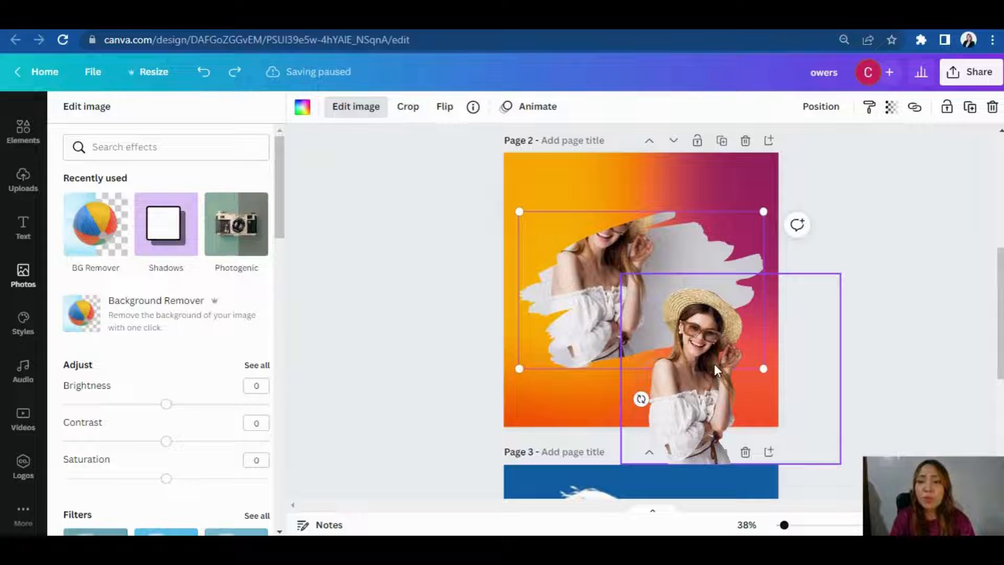
# Move the cut-out woman over the matching figure in the framed photo, with her head extending above the brush stroke
pyautogui.click(715, 400)
pyautogui.click(716, 400)
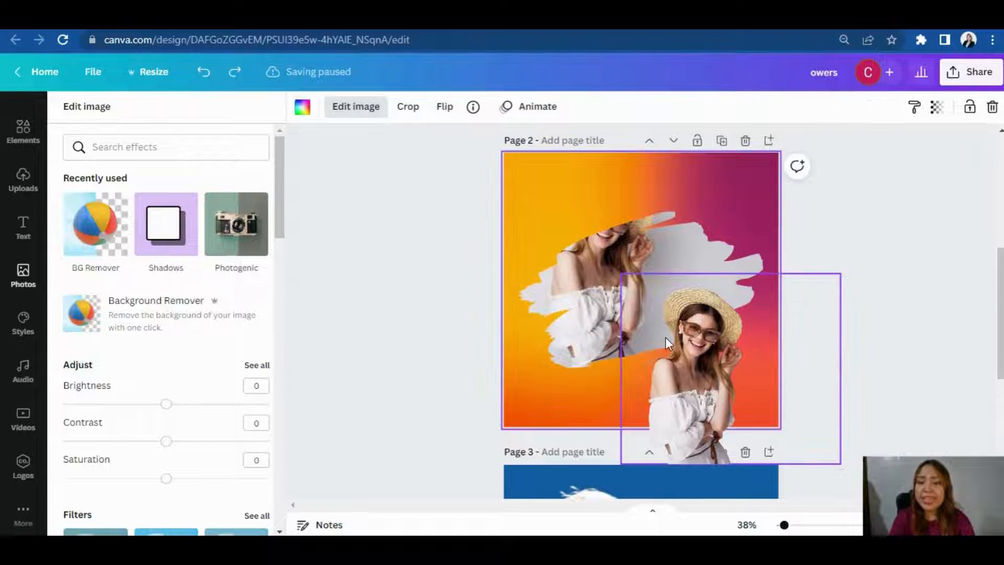
pyautogui.click(695, 366)
pyautogui.moveTo(696, 366)
pyautogui.mouseDown()
pyautogui.moveTo(598, 233)
pyautogui.moveTo(601, 300)
pyautogui.moveTo(632, 217)
pyautogui.moveTo(601, 223)
pyautogui.moveTo(594, 281)
pyautogui.moveTo(596, 250)
pyautogui.moveTo(602, 254)
pyautogui.mouseUp()
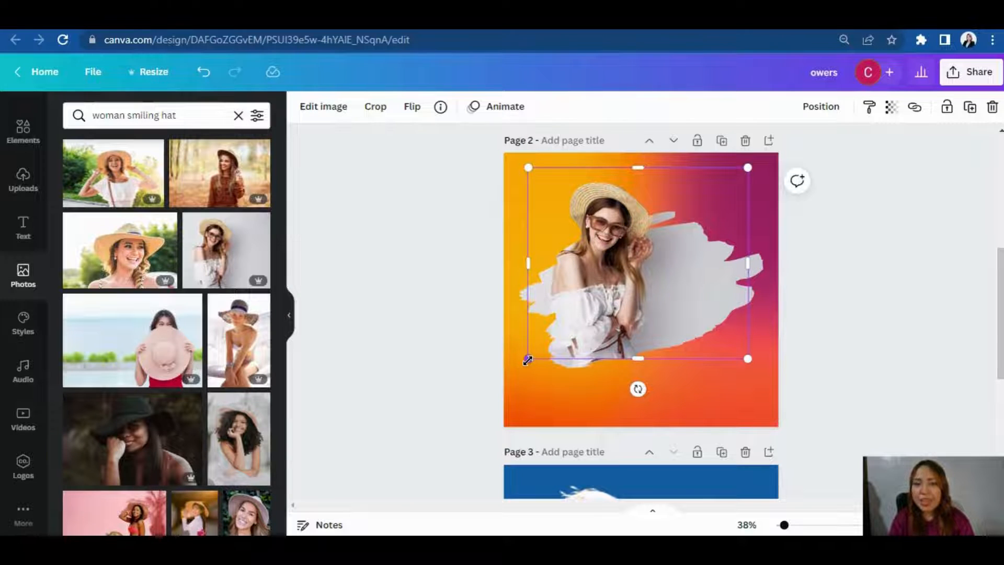
# Set the cut-out woman's transparency to 54 and enlarge and shift her until she coincides with the figure in the framed photo
pyautogui.click(890, 112)
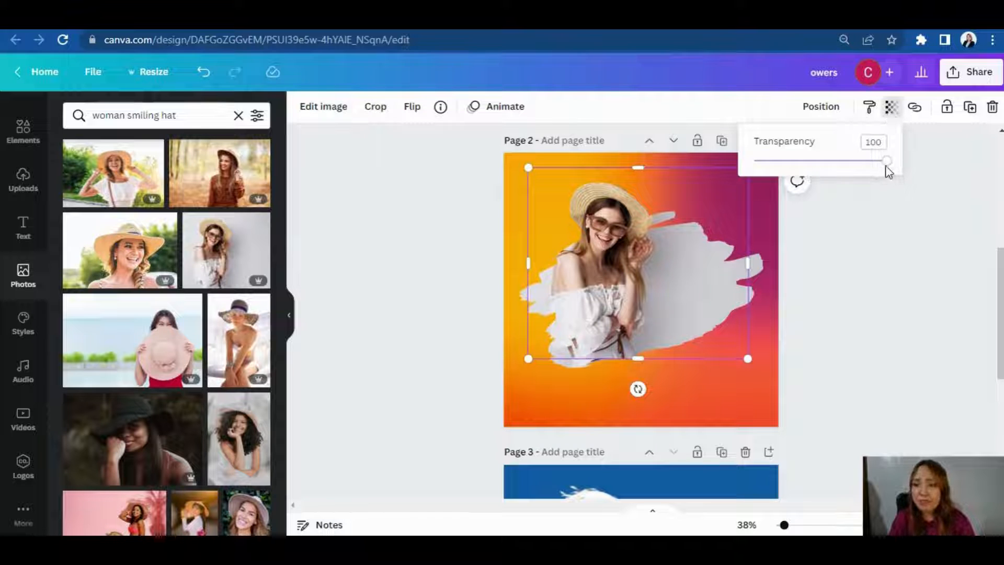
pyautogui.moveTo(885, 168); pyautogui.dragTo(826, 177)
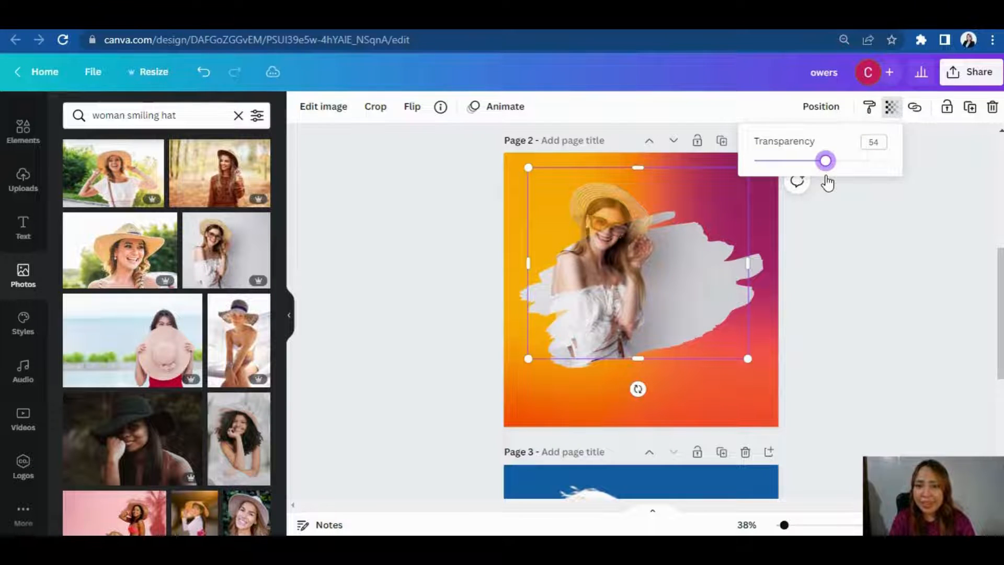
pyautogui.moveTo(526, 360); pyautogui.dragTo(519, 367)
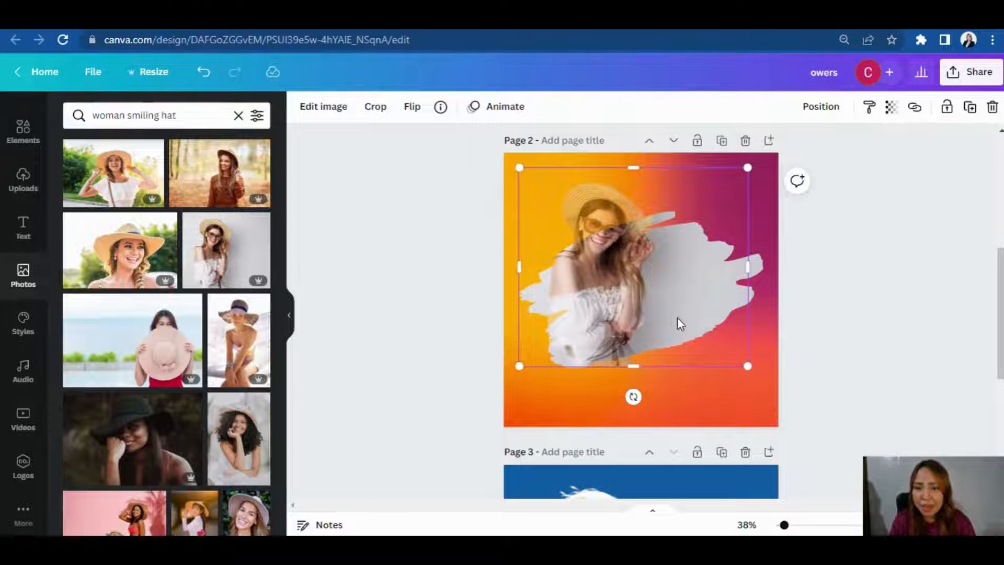
pyautogui.moveTo(724, 361)
pyautogui.mouseDown()
pyautogui.moveTo(732, 354)
pyautogui.moveTo(767, 373)
pyautogui.moveTo(719, 350)
pyautogui.moveTo(739, 348)
pyautogui.mouseUp()
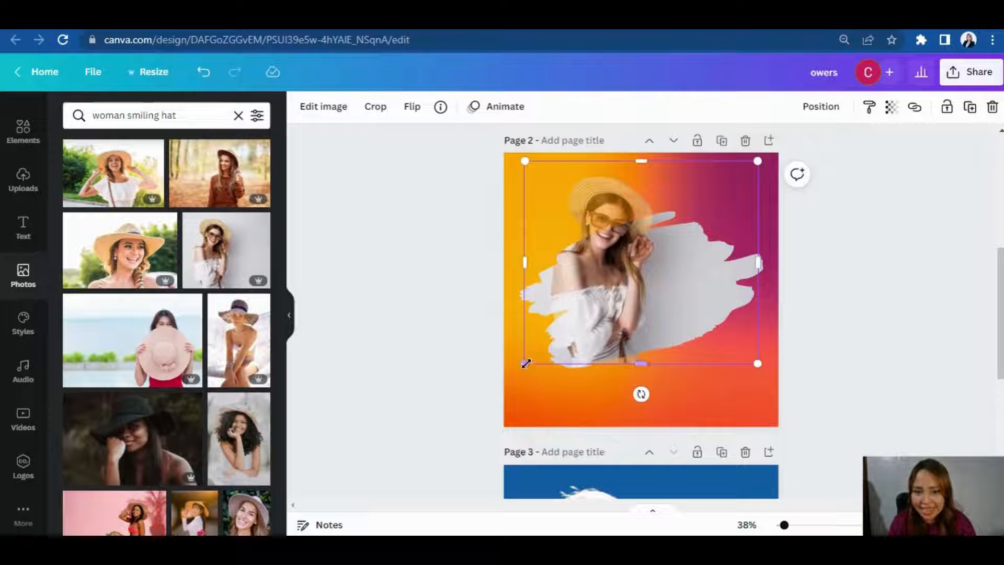
pyautogui.moveTo(524, 363)
pyautogui.mouseDown()
pyautogui.moveTo(507, 374)
pyautogui.moveTo(513, 367)
pyautogui.mouseUp()
pyautogui.moveTo(723, 353); pyautogui.dragTo(731, 347)
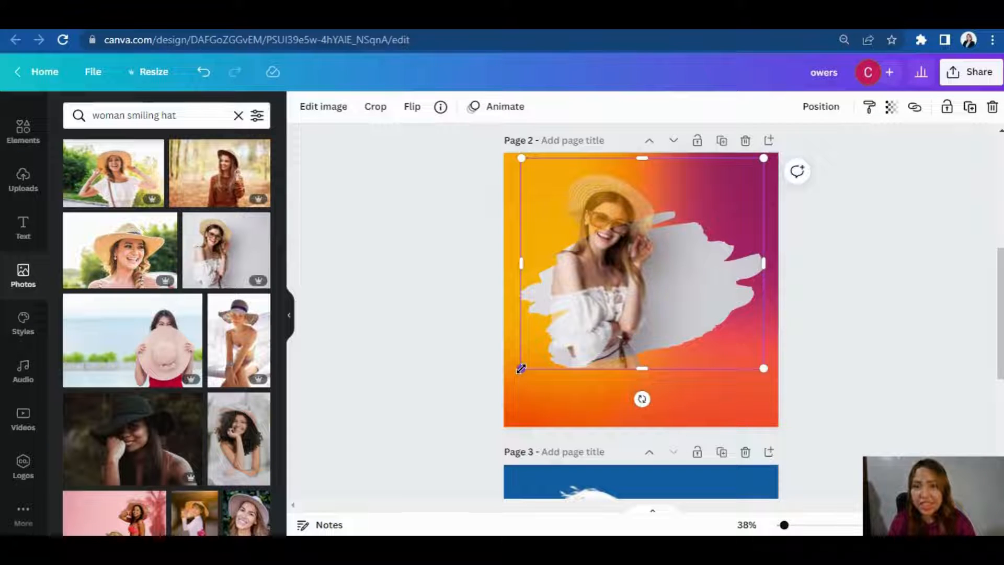
pyautogui.moveTo(521, 368)
pyautogui.mouseDown()
pyautogui.moveTo(533, 362)
pyautogui.moveTo(518, 361)
pyautogui.mouseUp()
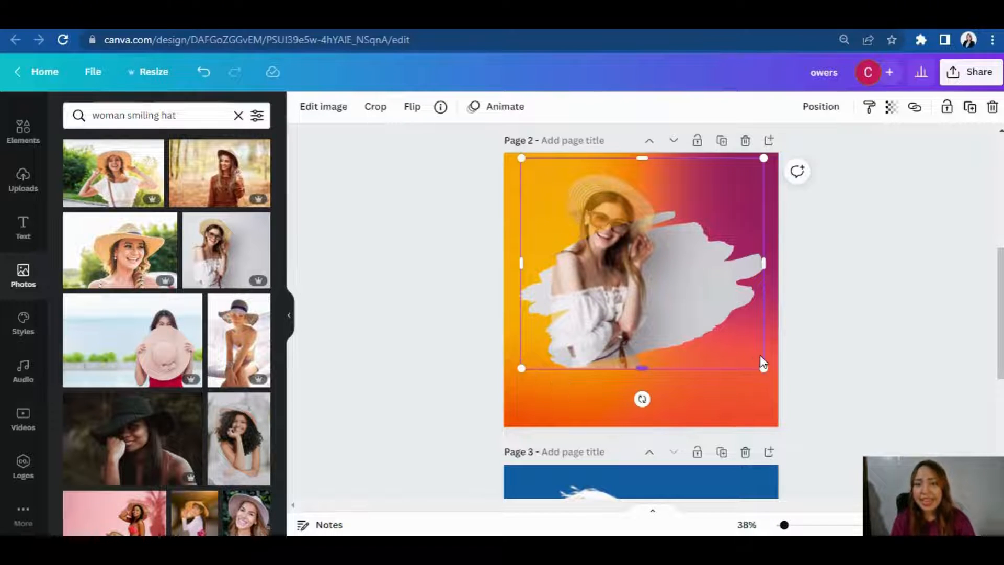
pyautogui.moveTo(751, 349); pyautogui.dragTo(748, 345)
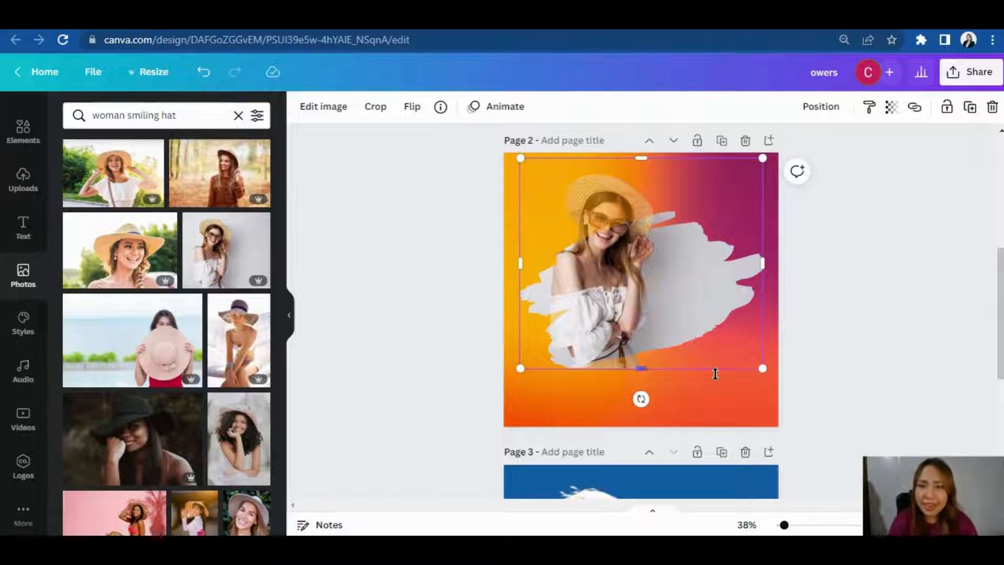
# Restore the cut-out woman's transparency to 100 and nudge her into final alignment with the framed figure
pyautogui.click(891, 108)
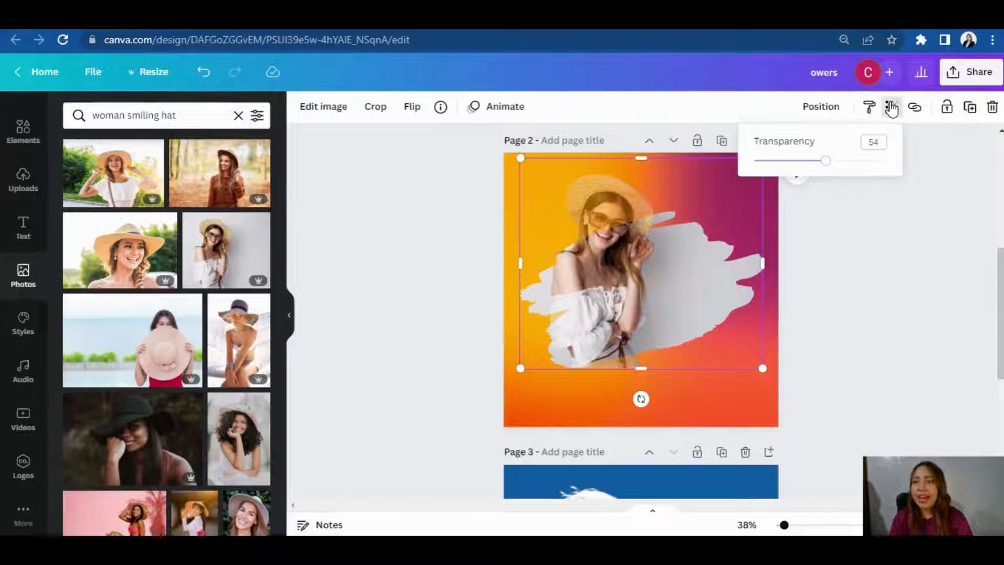
pyautogui.moveTo(832, 160); pyautogui.dragTo(889, 166)
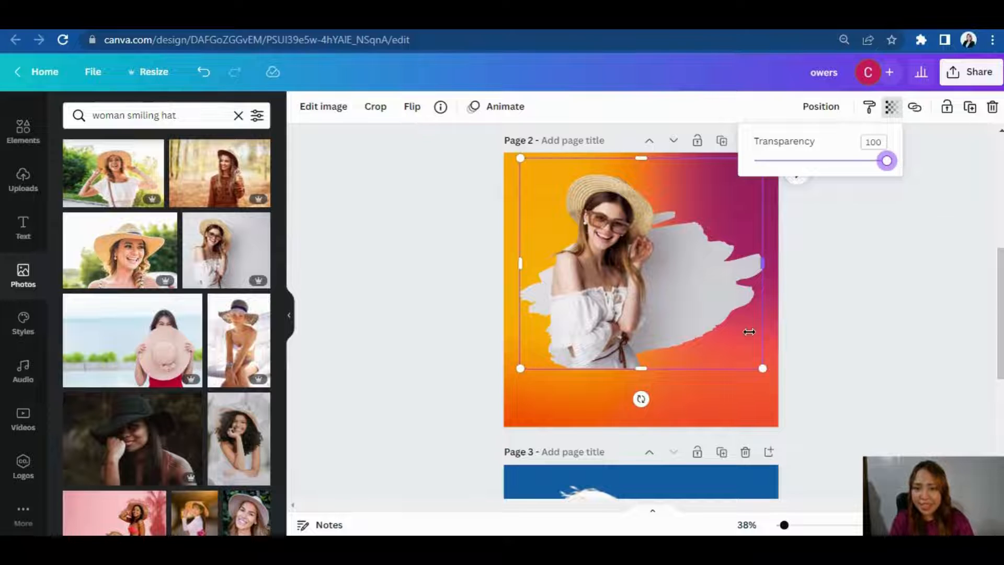
pyautogui.moveTo(741, 346)
pyautogui.mouseDown()
pyautogui.moveTo(719, 350)
pyautogui.moveTo(746, 348)
pyautogui.moveTo(746, 338)
pyautogui.moveTo(742, 348)
pyautogui.mouseUp()
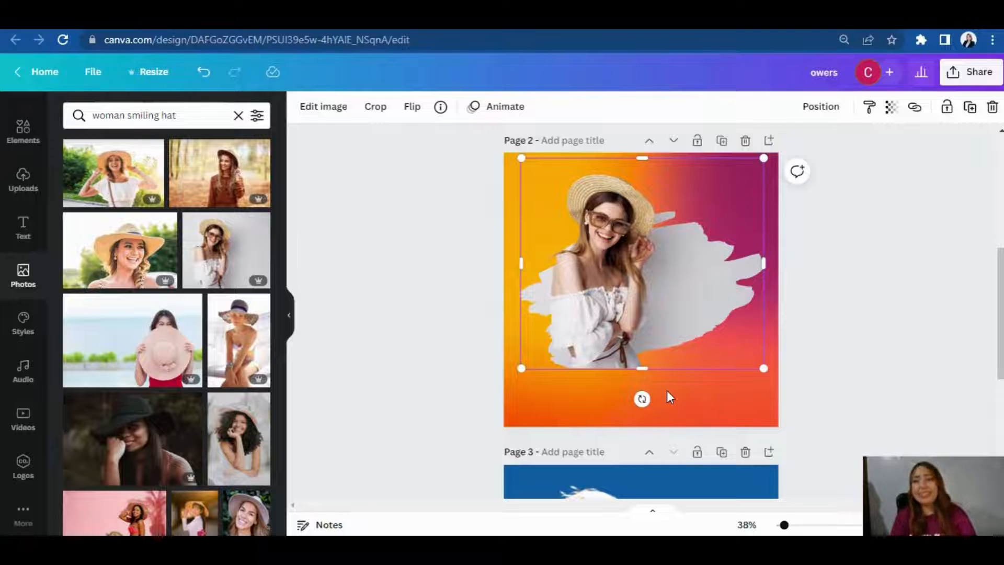
pyautogui.click(706, 396)
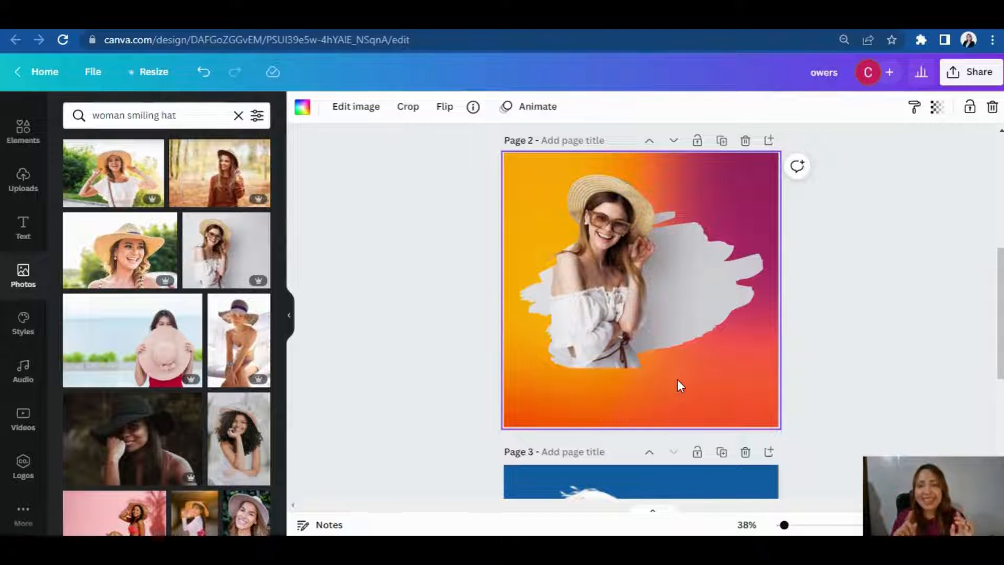
# Crop the cut-out woman from below and both sides to about 694 × 552, leaving the brush stroke's lower edge uncovered
pyautogui.click(616, 277)
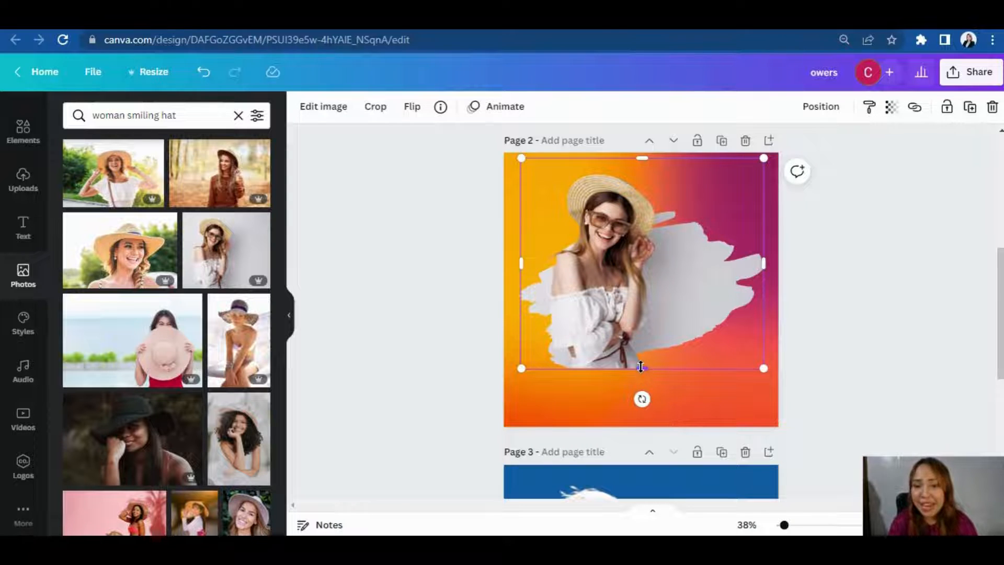
pyautogui.moveTo(641, 367); pyautogui.dragTo(653, 297)
pyautogui.moveTo(764, 228); pyautogui.dragTo(720, 224)
pyautogui.moveTo(521, 227); pyautogui.dragTo(543, 226)
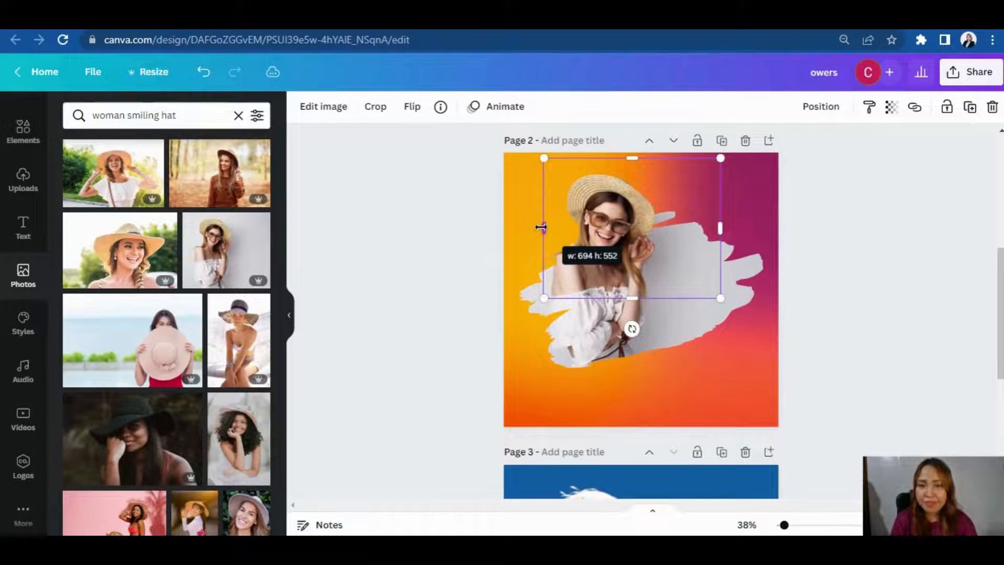
pyautogui.click(426, 220)
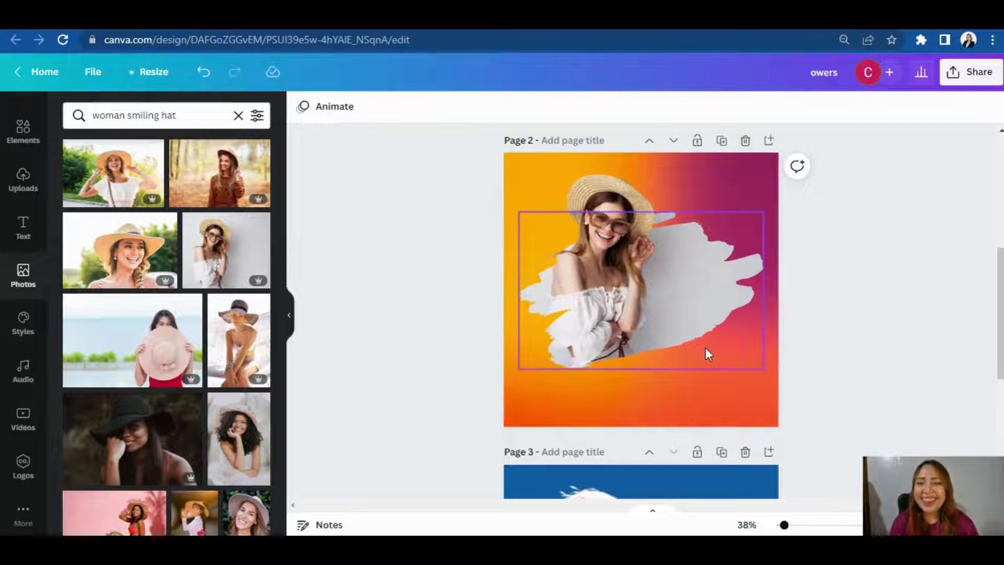
pyautogui.moveTo(998, 278)
pyautogui.mouseDown()
pyautogui.moveTo(997, 175)
pyautogui.moveTo(998, 268)
pyautogui.moveTo(996, 181)
pyautogui.moveTo(998, 259)
pyautogui.mouseUp()
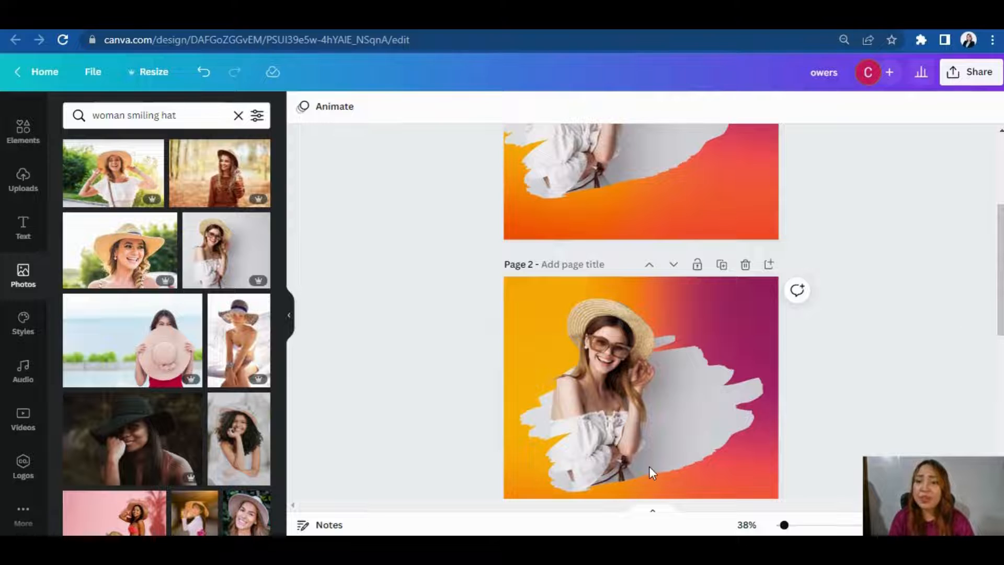
pyautogui.doubleClick(597, 460)
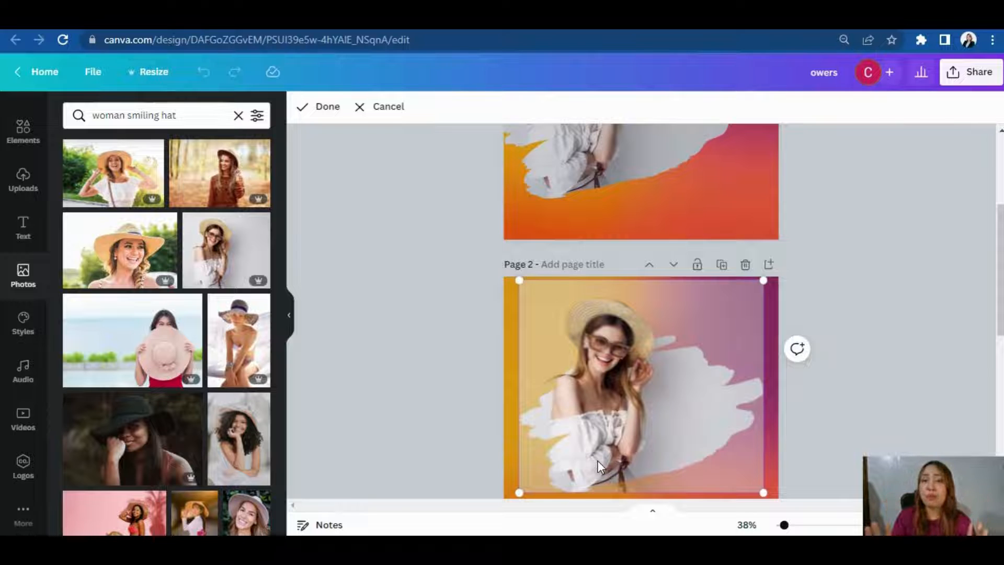
pyautogui.click(877, 309)
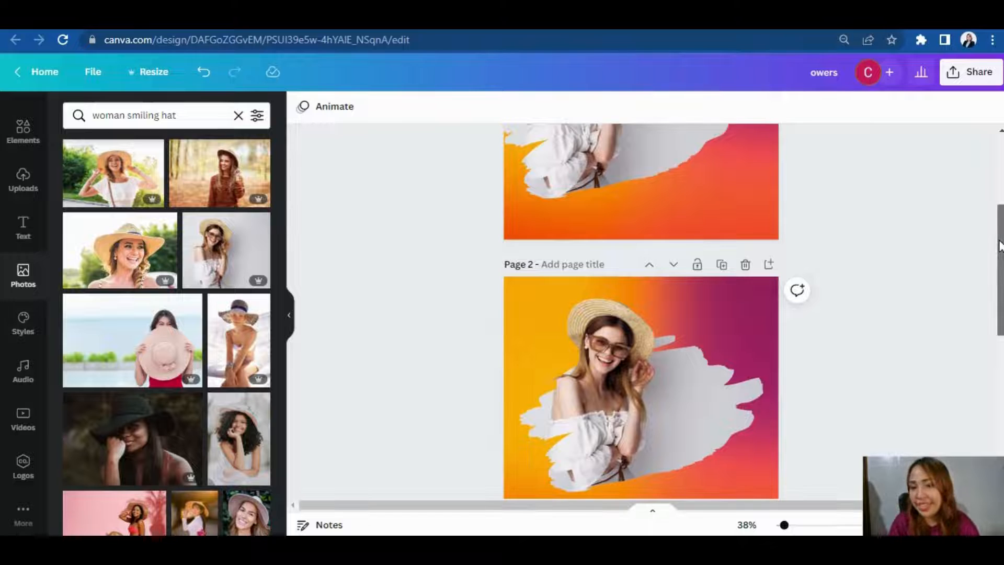
# Duplicate page 3 and delete the boy's cut-out and circular framed photo from the copy
pyautogui.moveTo(999, 246); pyautogui.dragTo(998, 359)
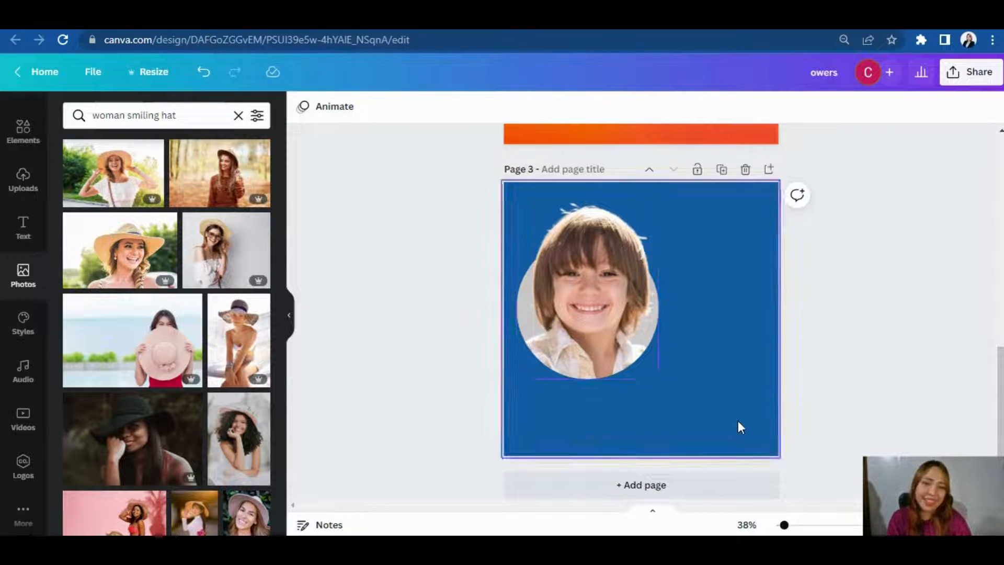
pyautogui.scroll(-1, 998, 375)
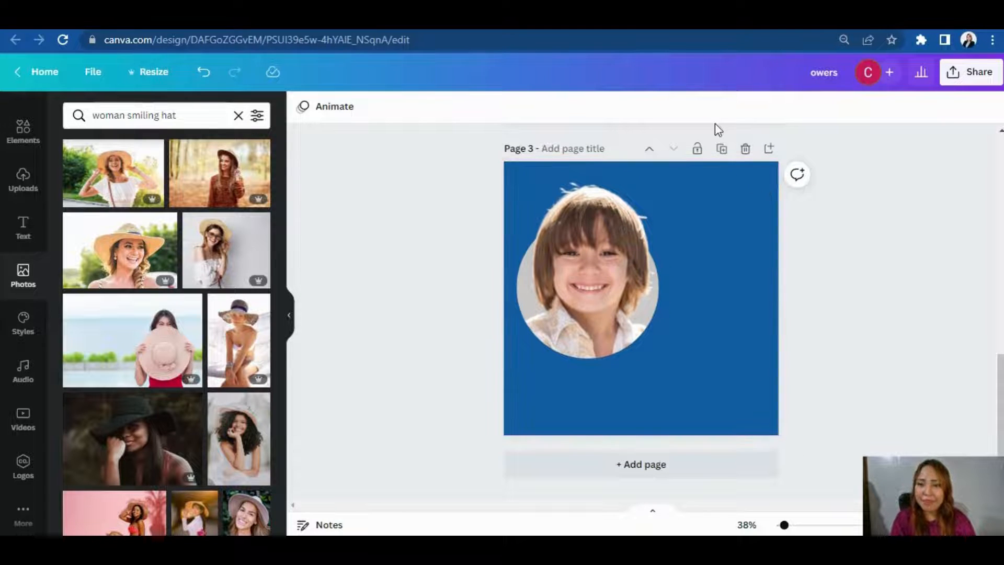
pyautogui.click(722, 150)
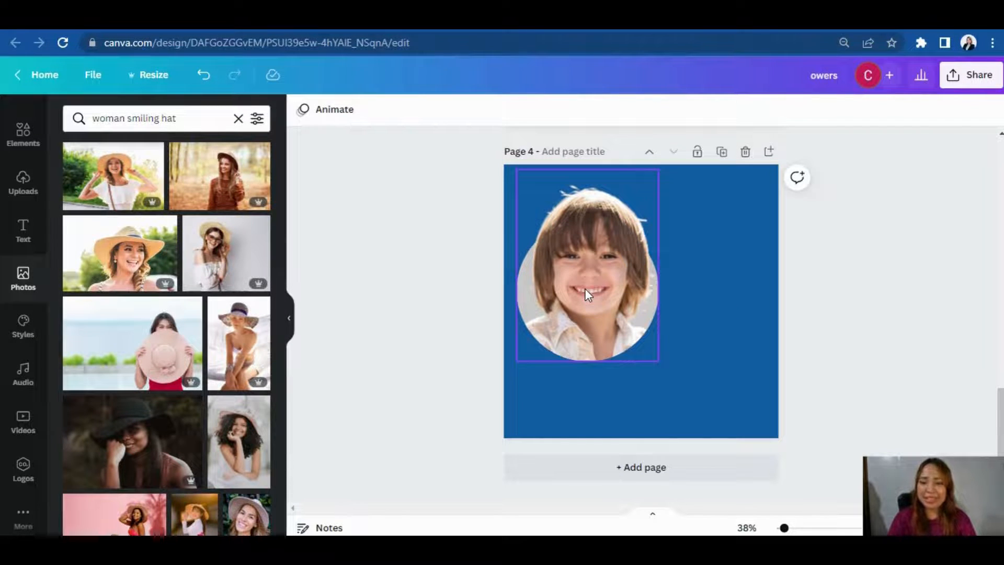
pyautogui.click(670, 324)
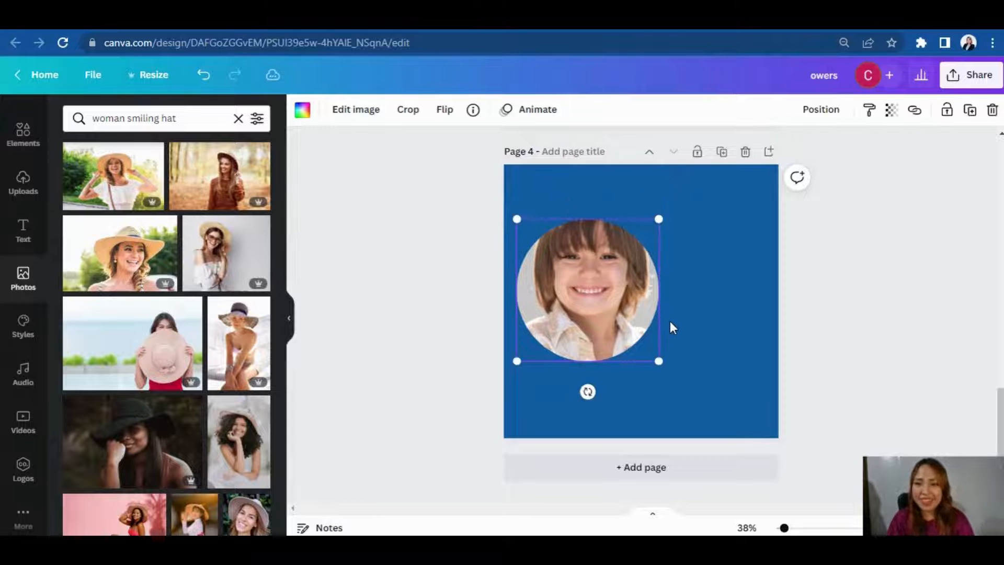
pyautogui.press('Delete')
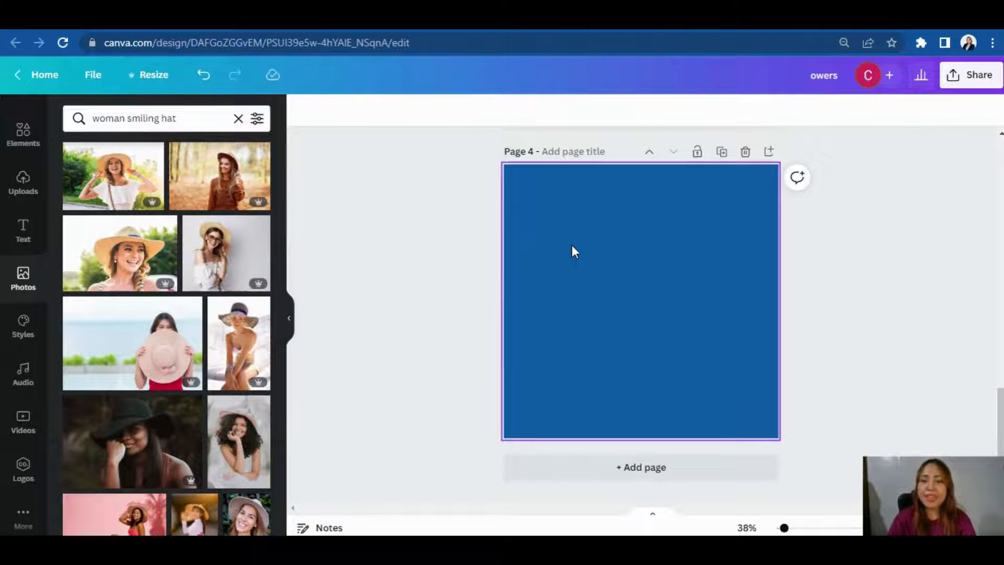
# Delete page 4's blue background and recolor the blank page with the blue from the document colors
pyautogui.click(660, 261)
pyautogui.press('Delete')
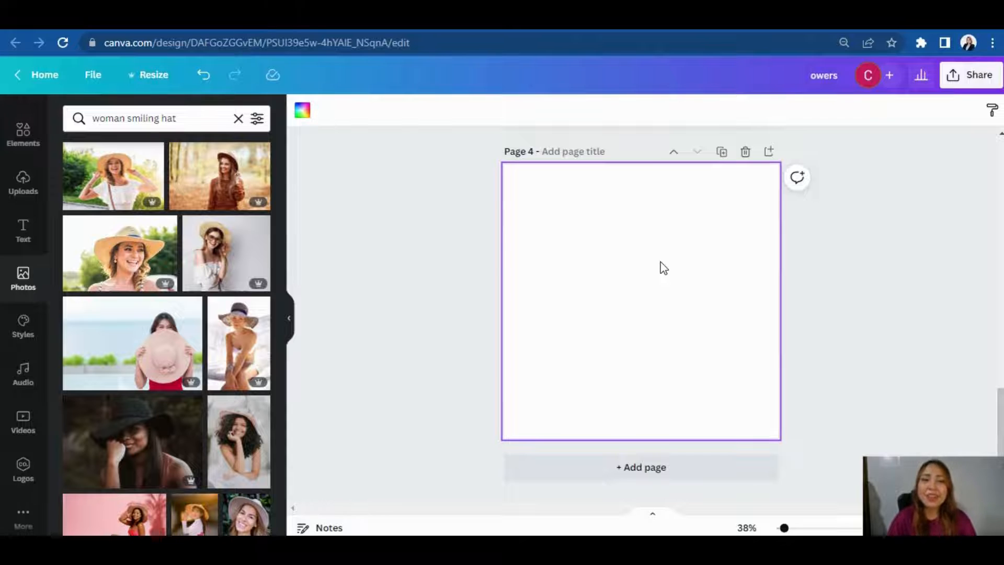
pyautogui.click(303, 110)
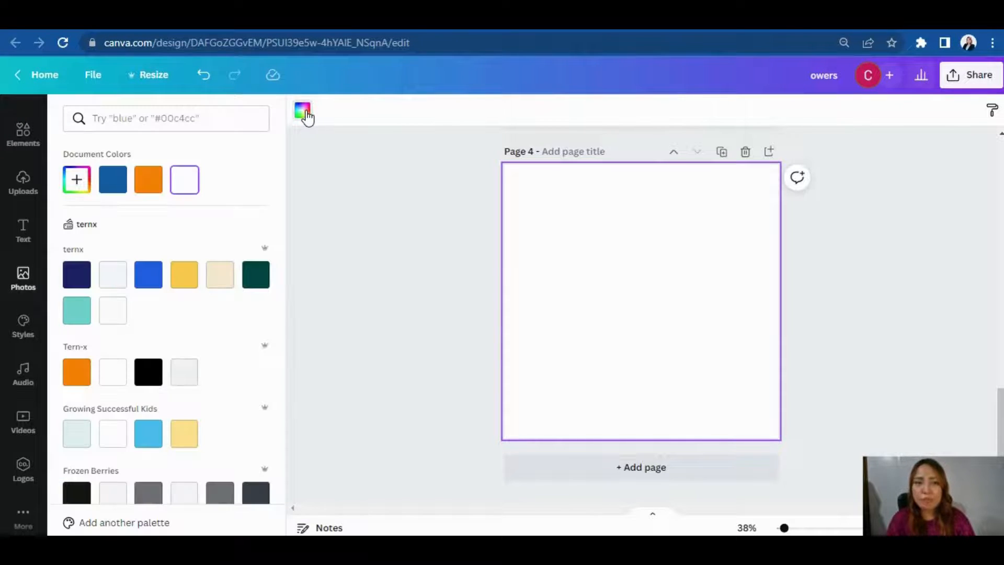
pyautogui.click(119, 189)
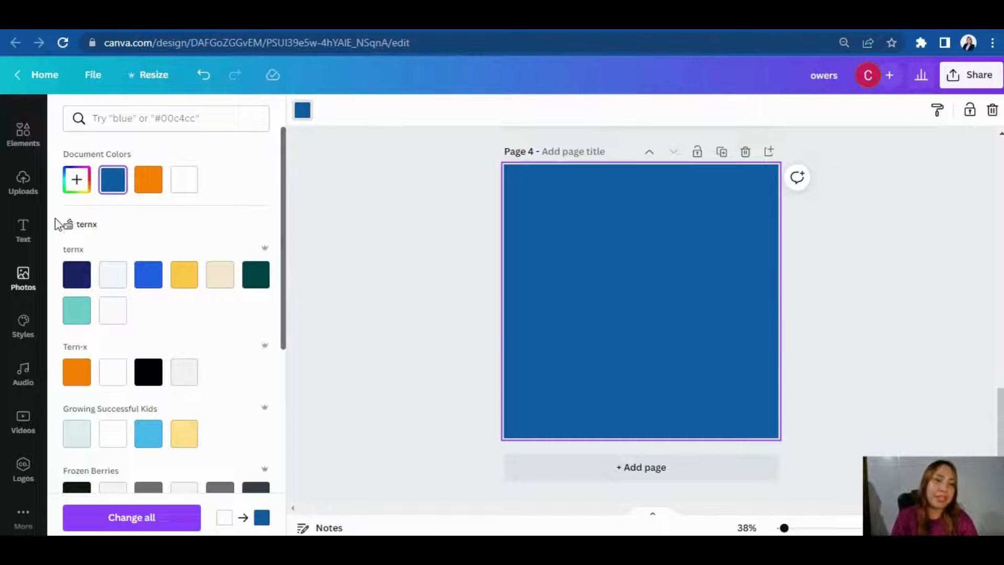
# Add a circular frame to page 4, enlarge it to about 659 × 659, and center it horizontally in the page's lower part
pyautogui.click(26, 142)
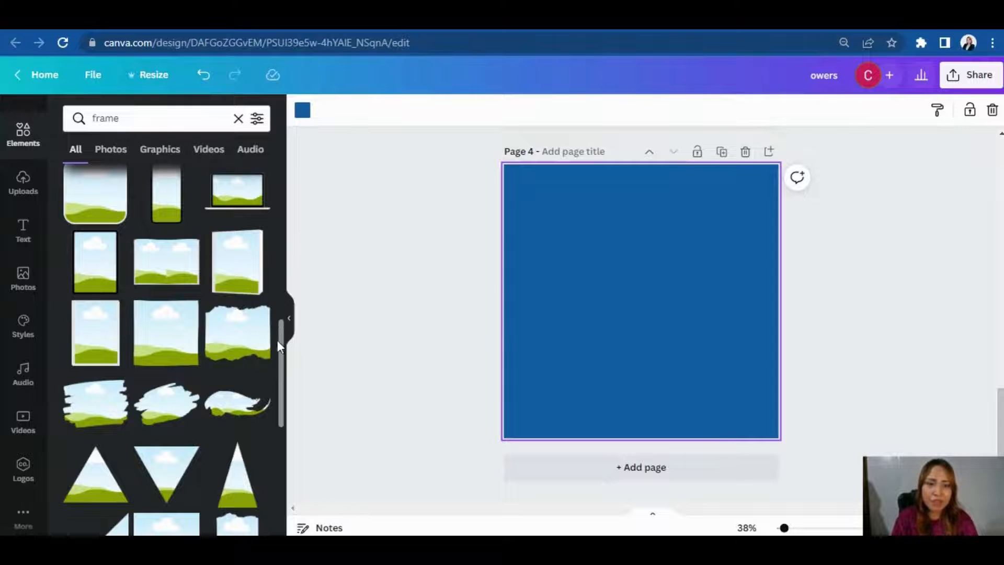
pyautogui.moveTo(281, 348); pyautogui.dragTo(282, 170)
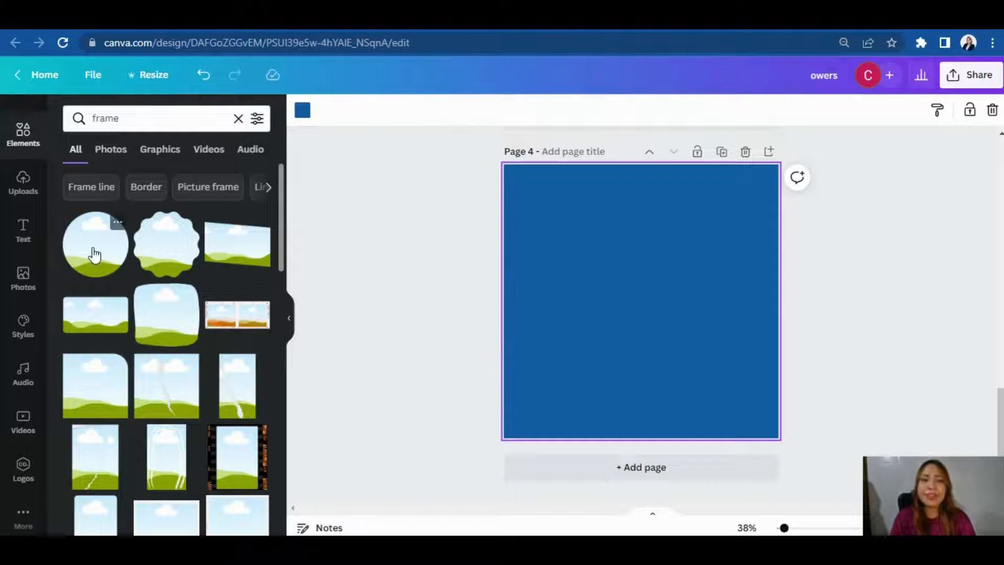
pyautogui.click(95, 255)
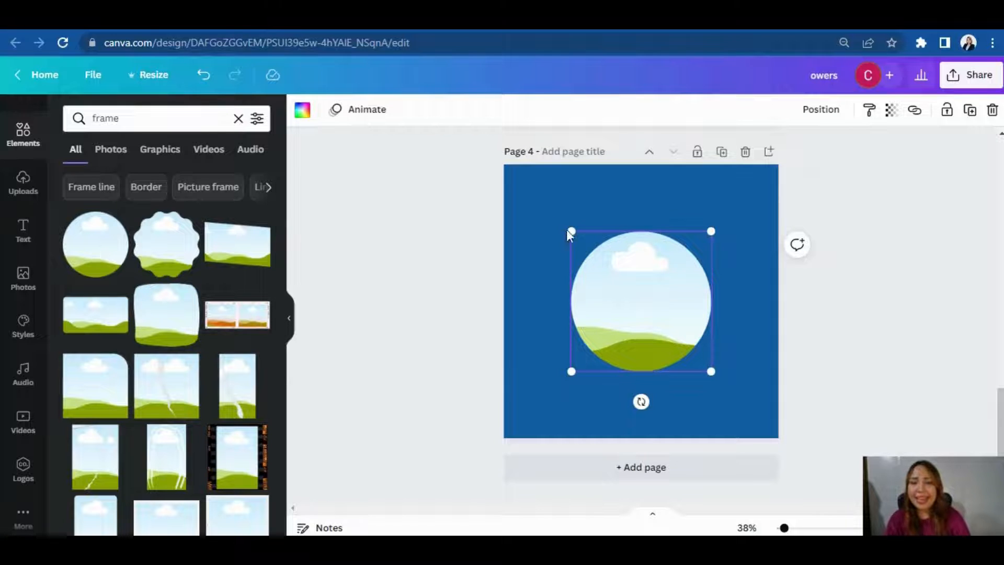
pyautogui.moveTo(568, 229); pyautogui.dragTo(526, 211)
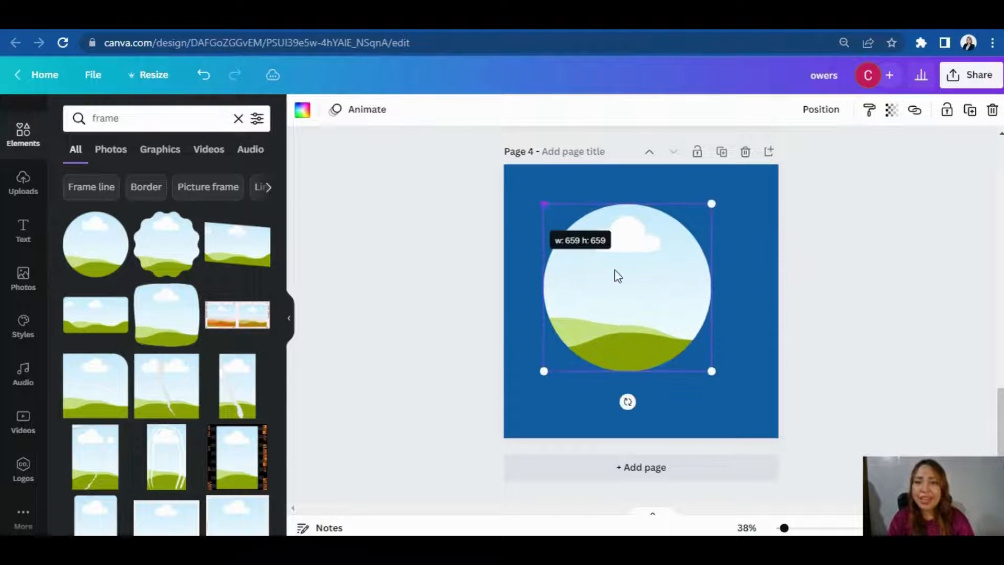
pyautogui.moveTo(617, 274); pyautogui.dragTo(709, 302)
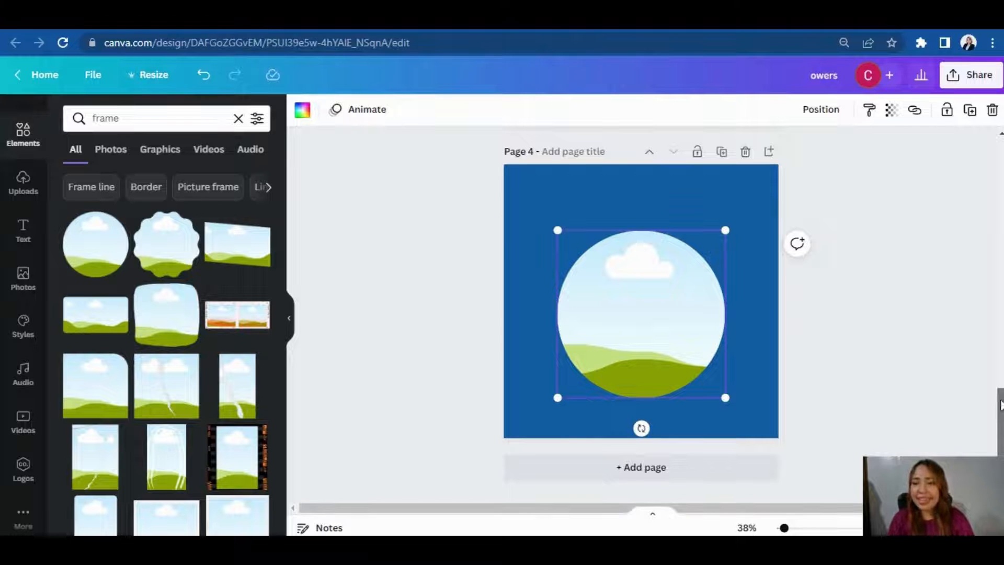
# Enlarge the circular frame on page 4 slightly more and recenter it horizontally
pyautogui.moveTo(999, 418); pyautogui.dragTo(1002, 347)
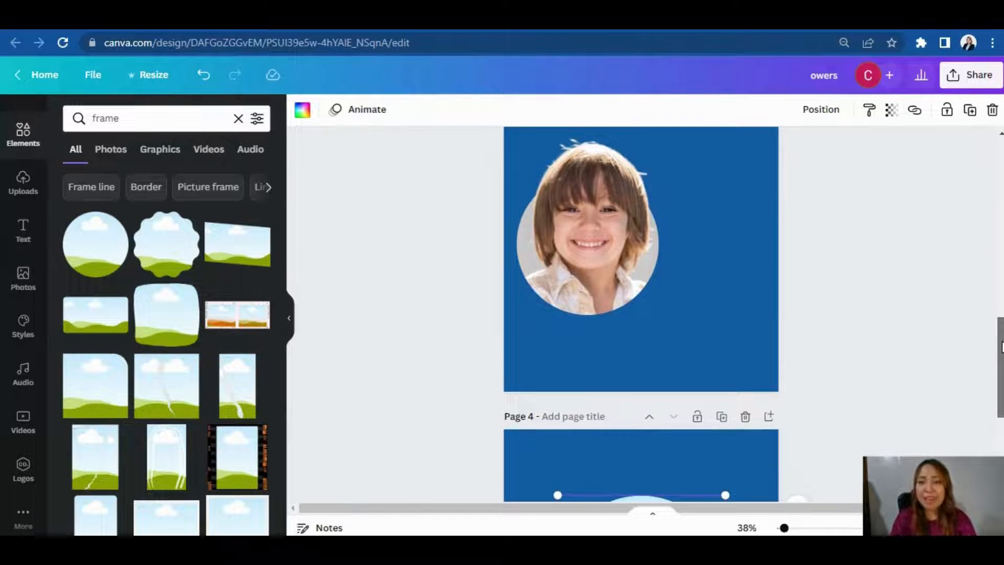
pyautogui.moveTo(1001, 348); pyautogui.dragTo(1001, 417)
pyautogui.click(811, 300)
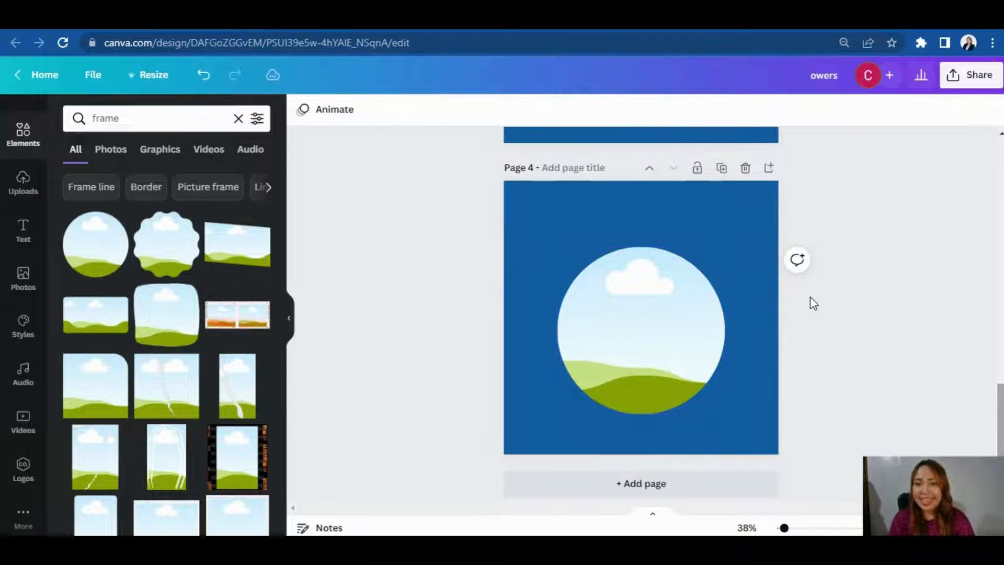
pyautogui.click(696, 295)
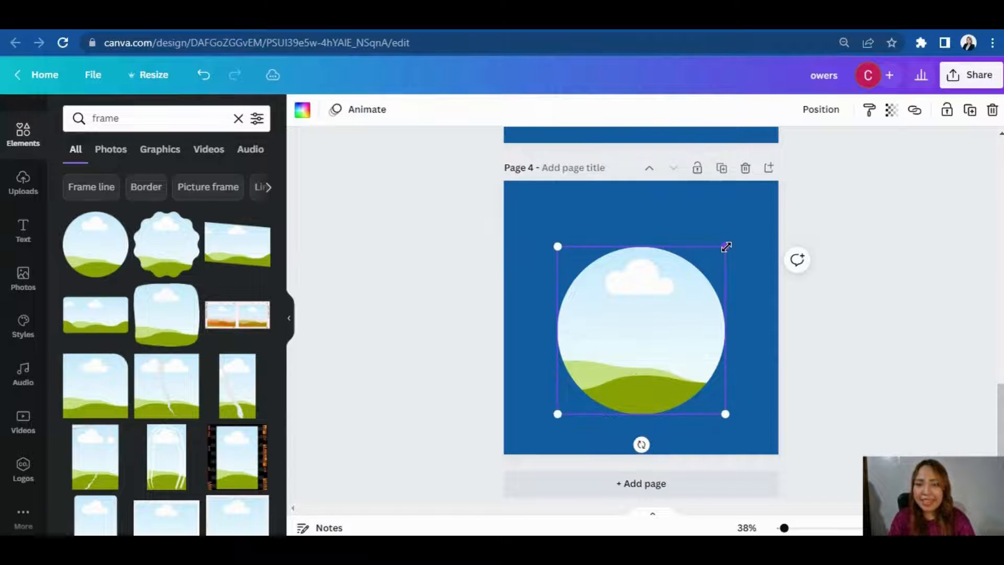
pyautogui.moveTo(724, 246); pyautogui.dragTo(738, 238)
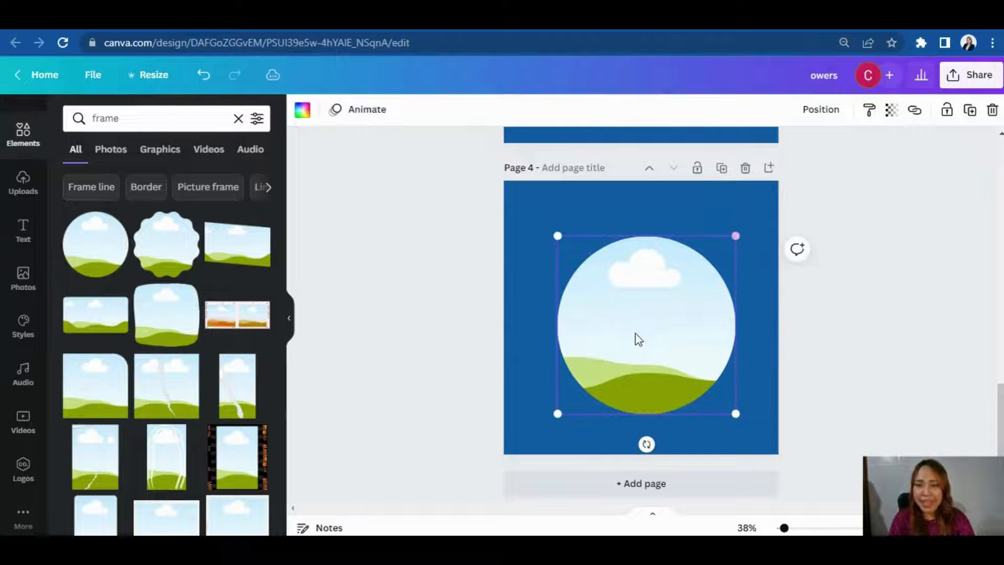
pyautogui.moveTo(637, 340); pyautogui.dragTo(626, 339)
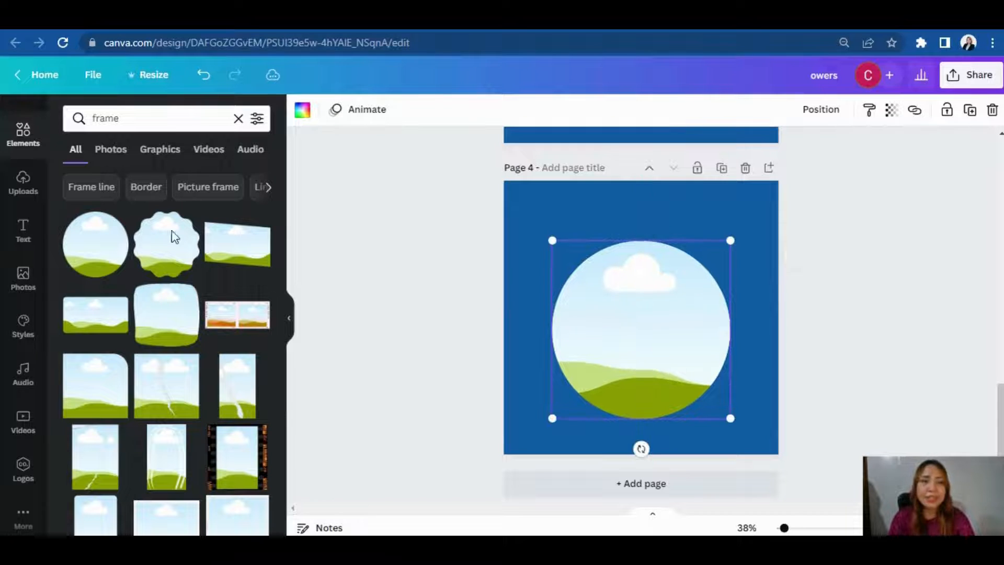
# Search the photos for "kid smiling" and fill page 4's circular frame with the photo of the brown-haired boy in the light shirt
pyautogui.click(24, 281)
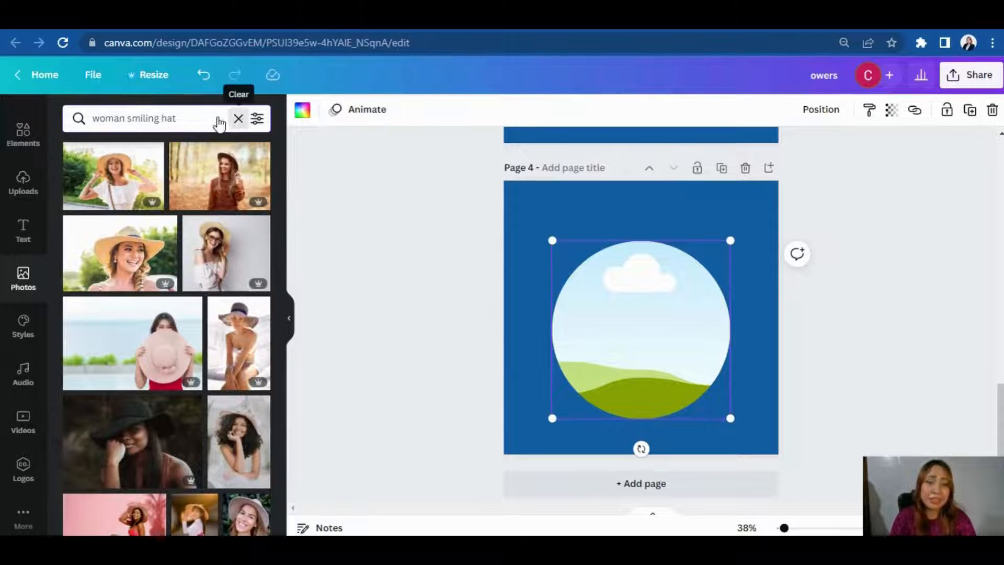
pyautogui.click(238, 119)
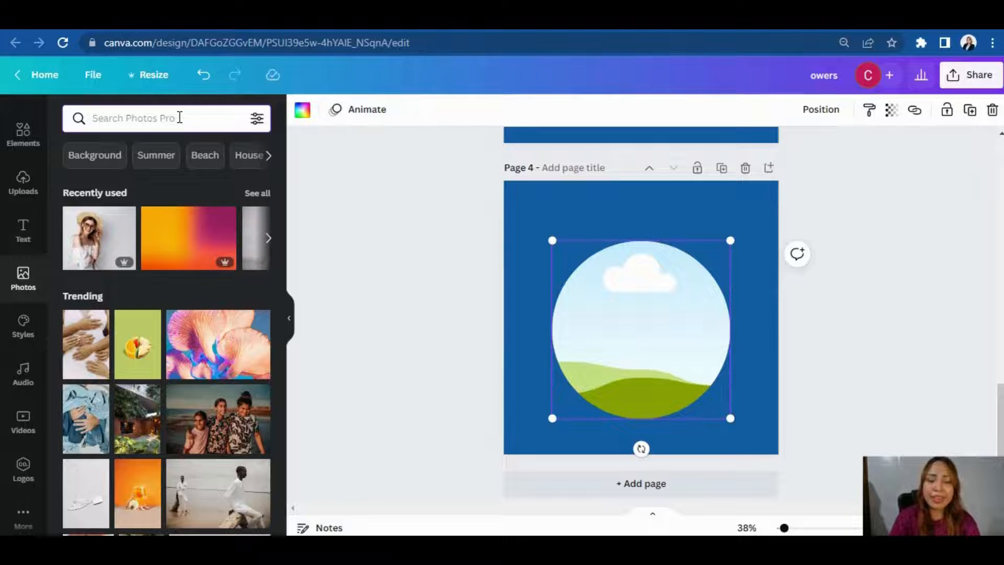
pyautogui.write('kiid smiling')
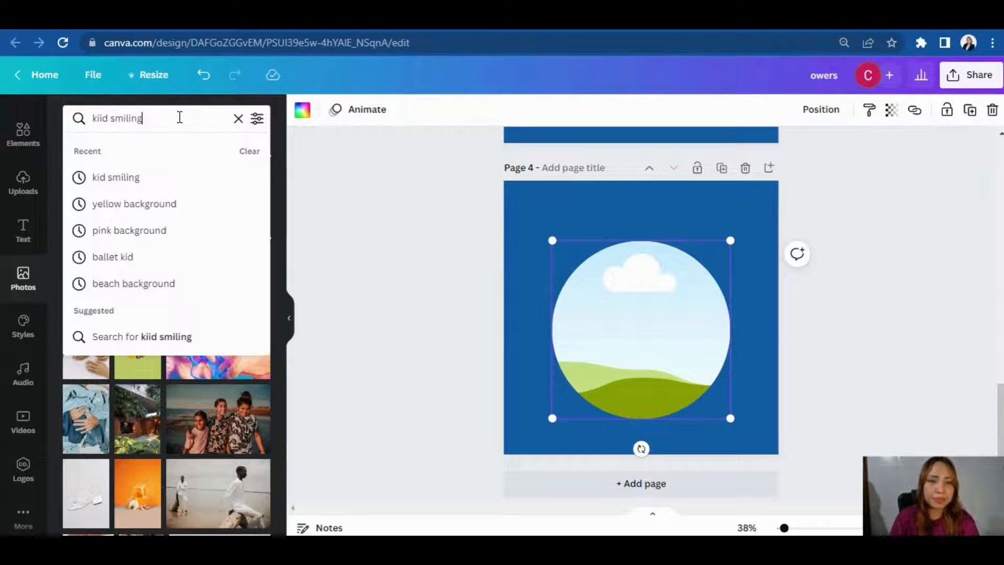
pyautogui.press('Return')
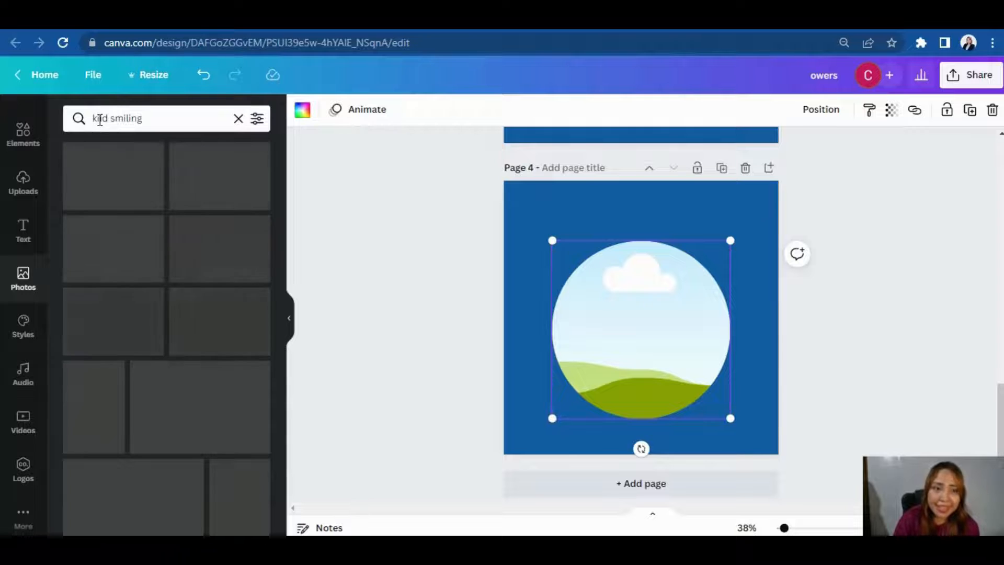
pyautogui.click(446, 304)
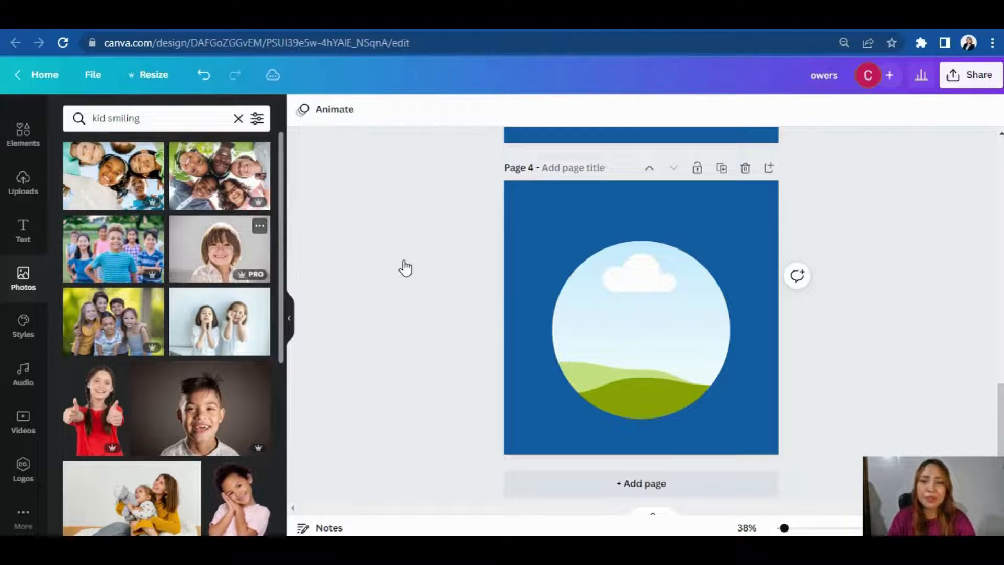
pyautogui.moveTo(567, 288); pyautogui.dragTo(607, 296)
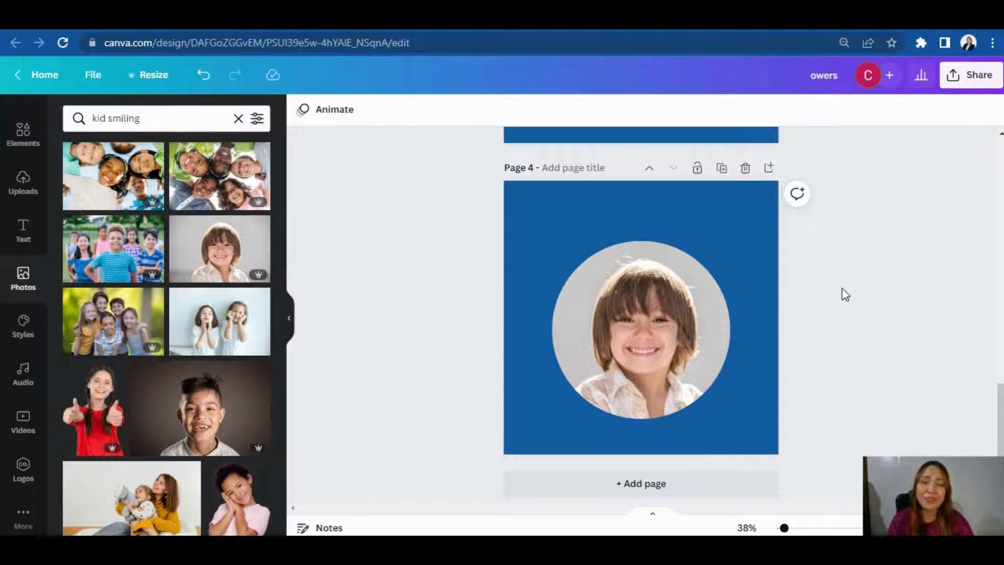
# Enlarge and center the boy's photo inside the circular frame so his head extends above the circle, and move the frame slightly up
pyautogui.doubleClick(641, 327)
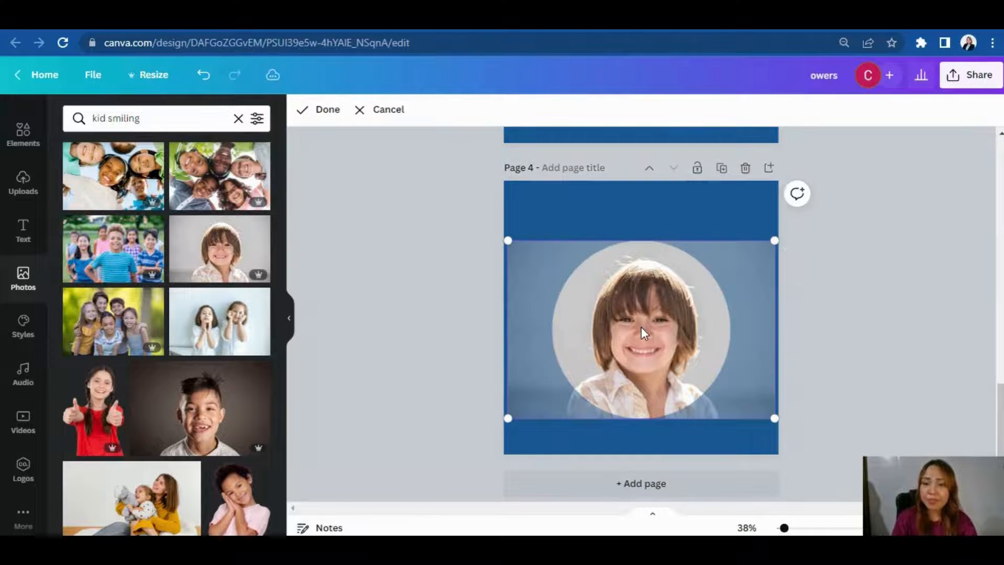
pyautogui.moveTo(641, 327); pyautogui.dragTo(675, 255)
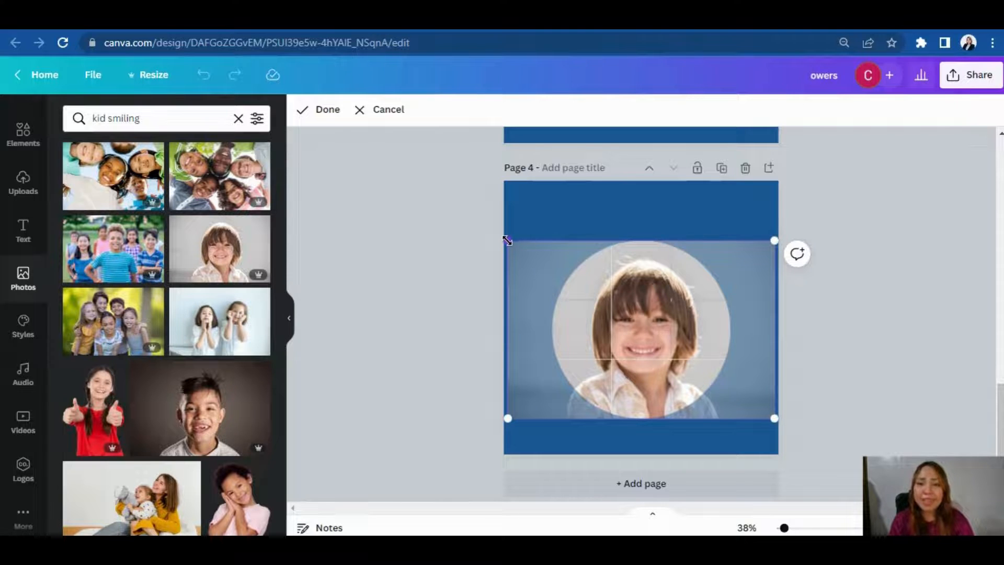
pyautogui.moveTo(506, 236); pyautogui.dragTo(418, 168)
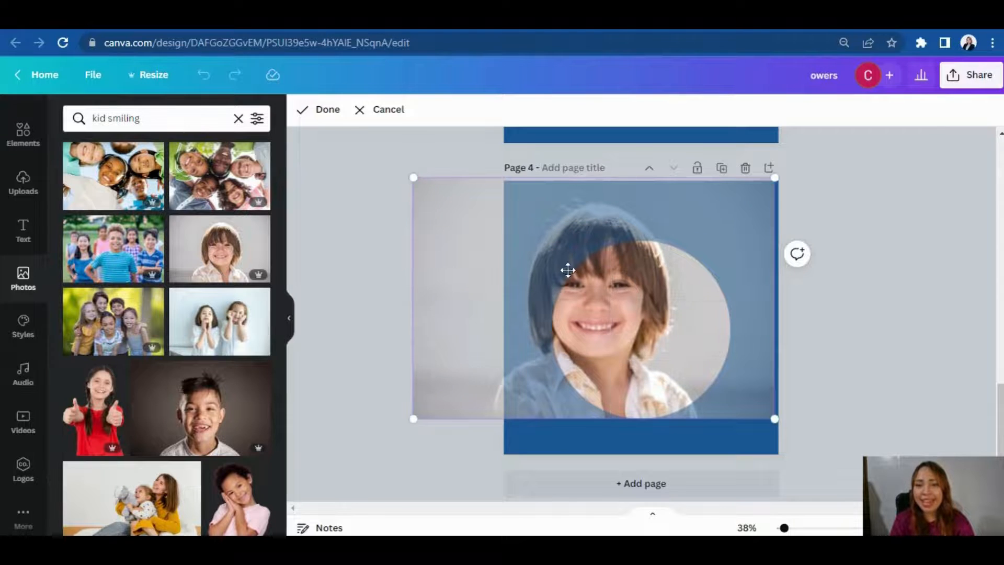
pyautogui.moveTo(626, 302); pyautogui.dragTo(686, 291)
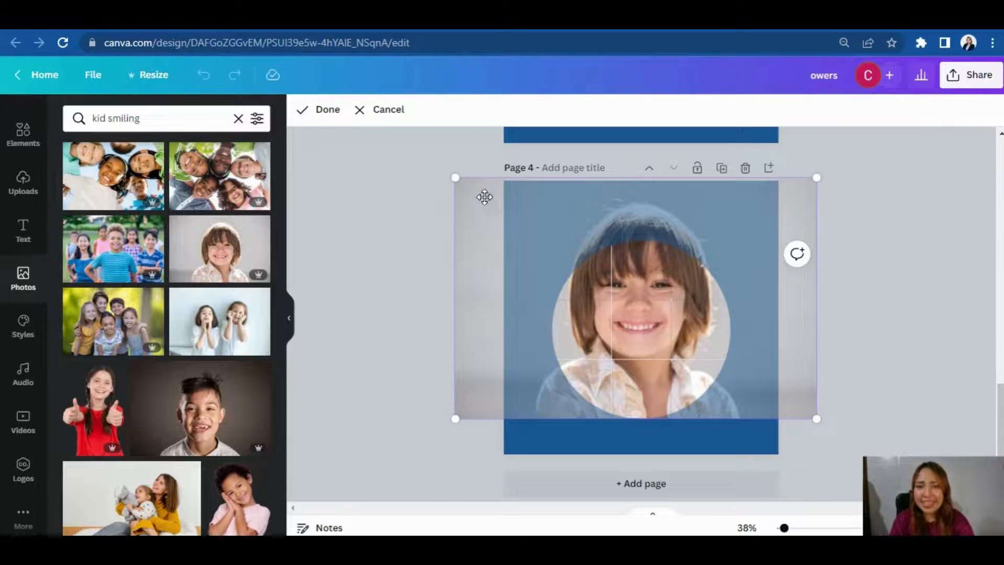
pyautogui.moveTo(455, 177); pyautogui.dragTo(480, 194)
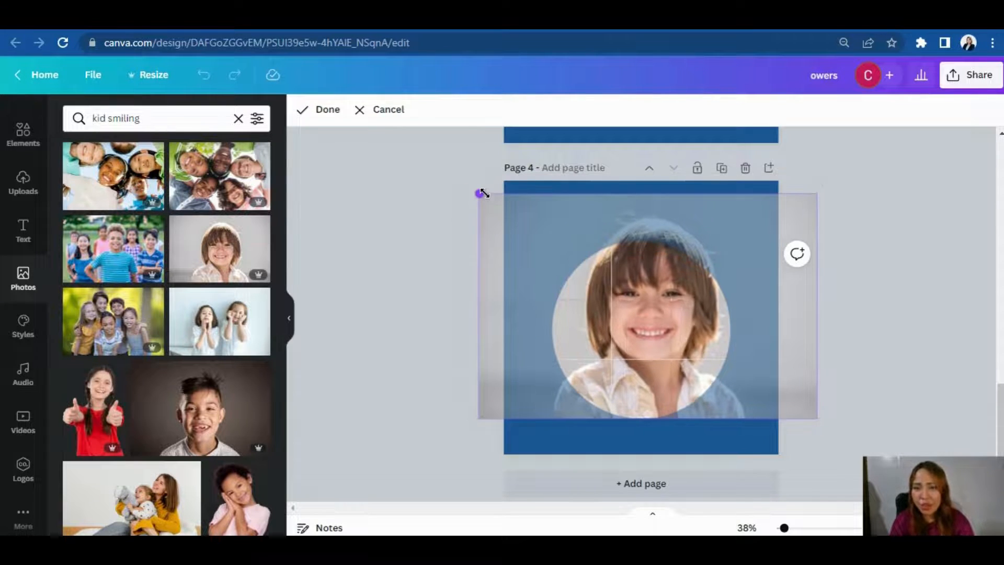
pyautogui.moveTo(613, 299); pyautogui.dragTo(599, 298)
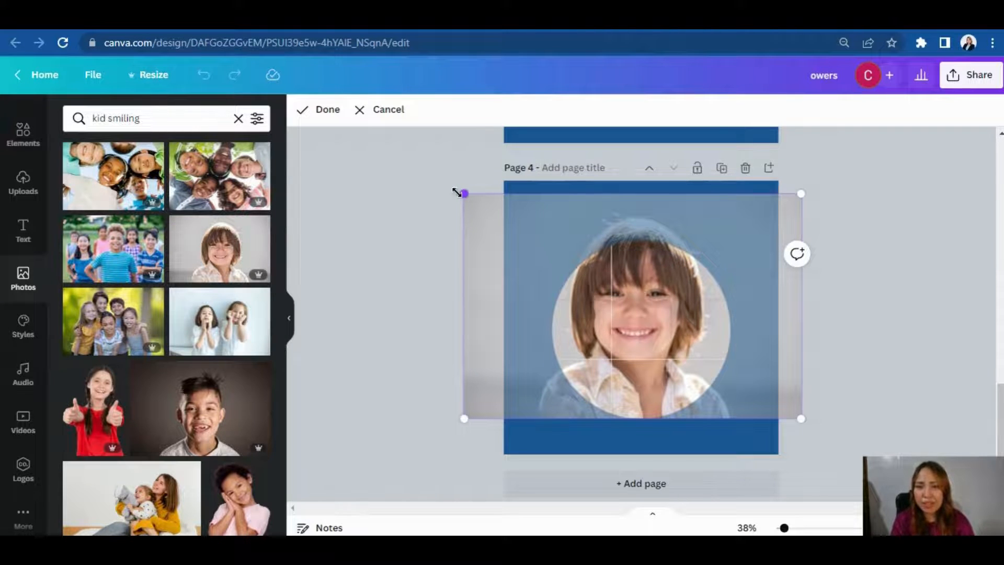
pyautogui.moveTo(457, 191); pyautogui.dragTo(438, 177)
pyautogui.moveTo(634, 287); pyautogui.dragTo(646, 291)
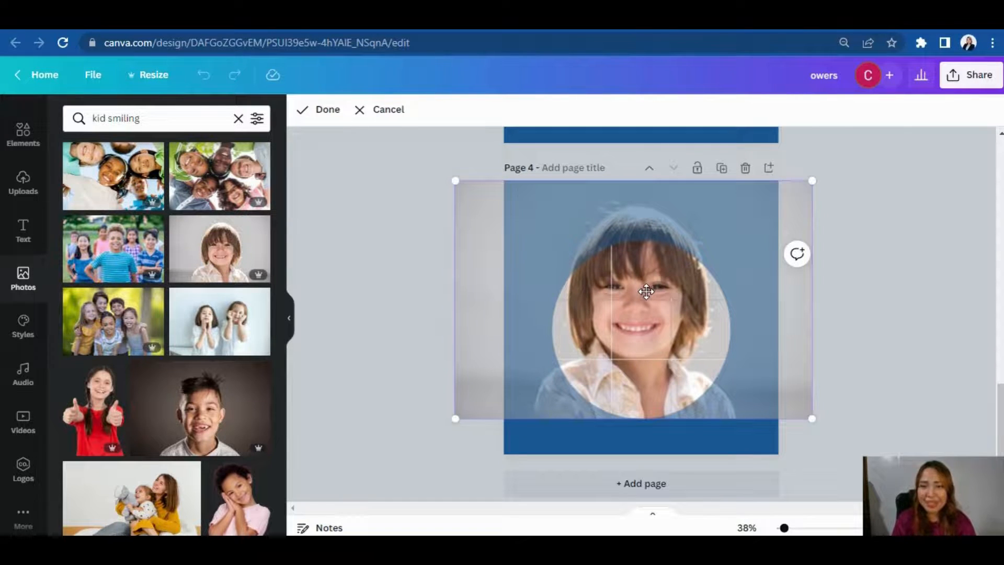
pyautogui.click(890, 330)
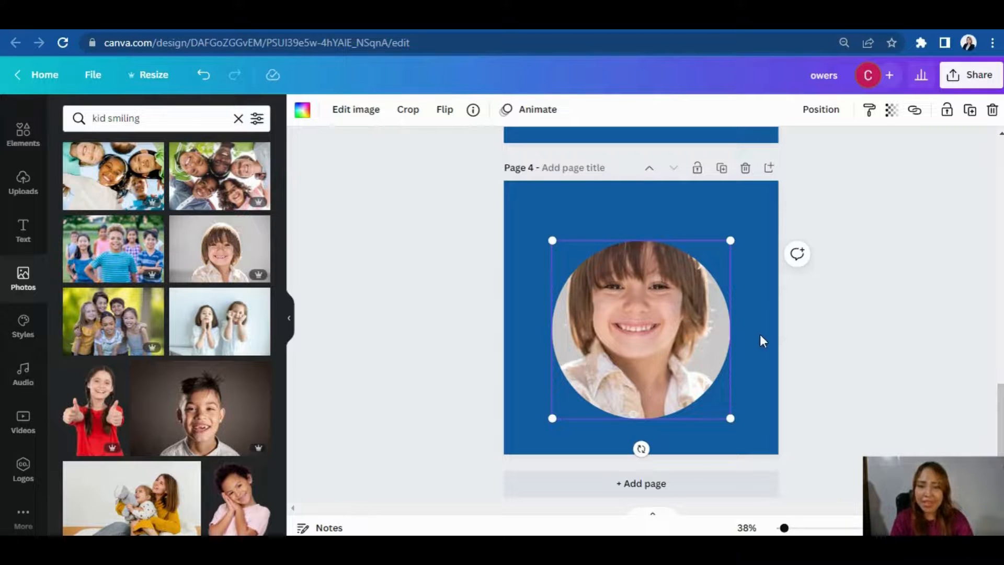
pyautogui.moveTo(613, 340); pyautogui.dragTo(612, 328)
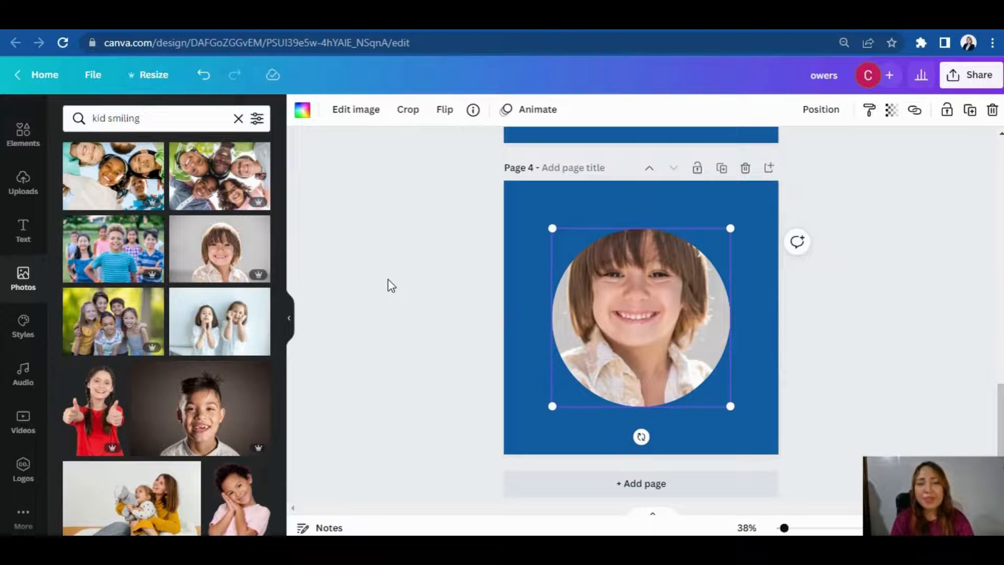
# Add a second copy of the boy's photo over the frame, enlarge it slightly, and set its transparency to 58
pyautogui.click(218, 256)
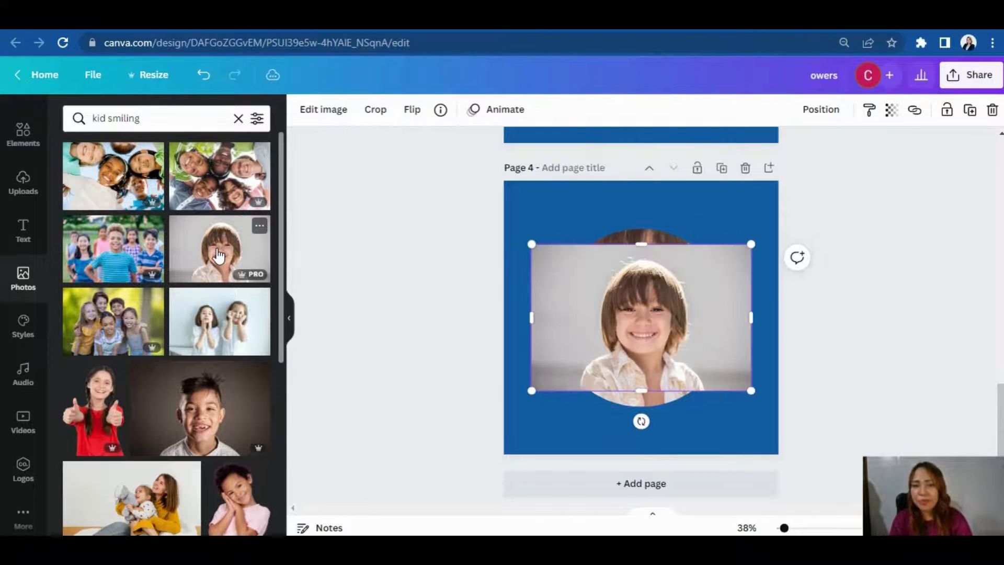
pyautogui.moveTo(528, 240); pyautogui.dragTo(507, 228)
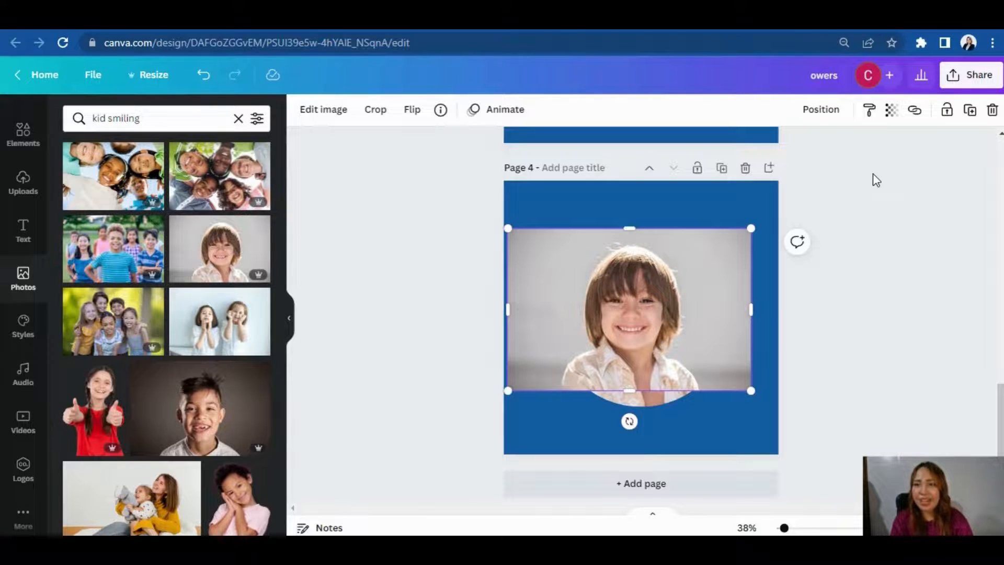
pyautogui.click(889, 111)
pyautogui.moveTo(887, 165); pyautogui.dragTo(832, 170)
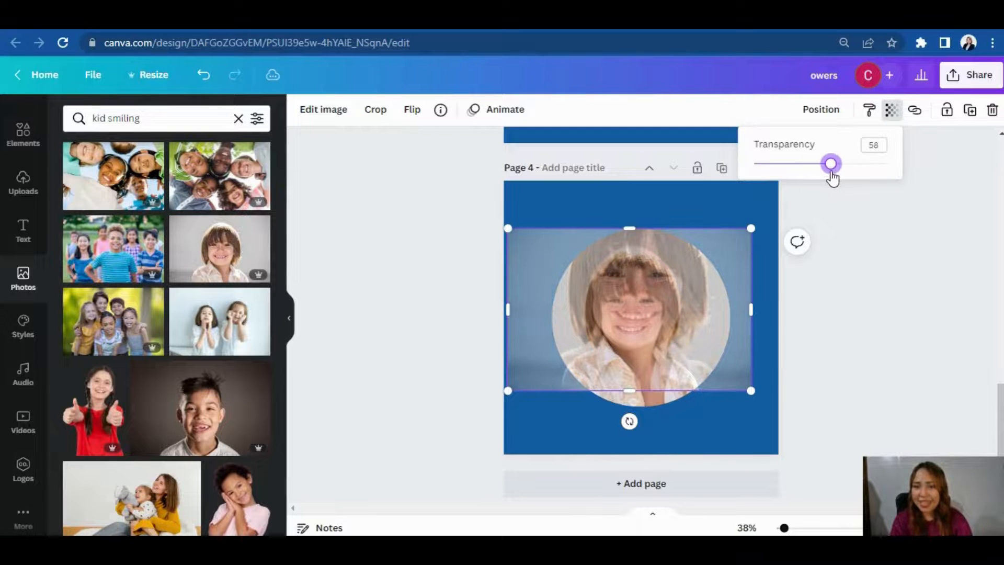
# Enlarge the semi-transparent photo and align the boy's face and shoulders with the framed photo underneath
pyautogui.moveTo(753, 234); pyautogui.dragTo(860, 168)
pyautogui.moveTo(767, 212); pyautogui.dragTo(766, 212)
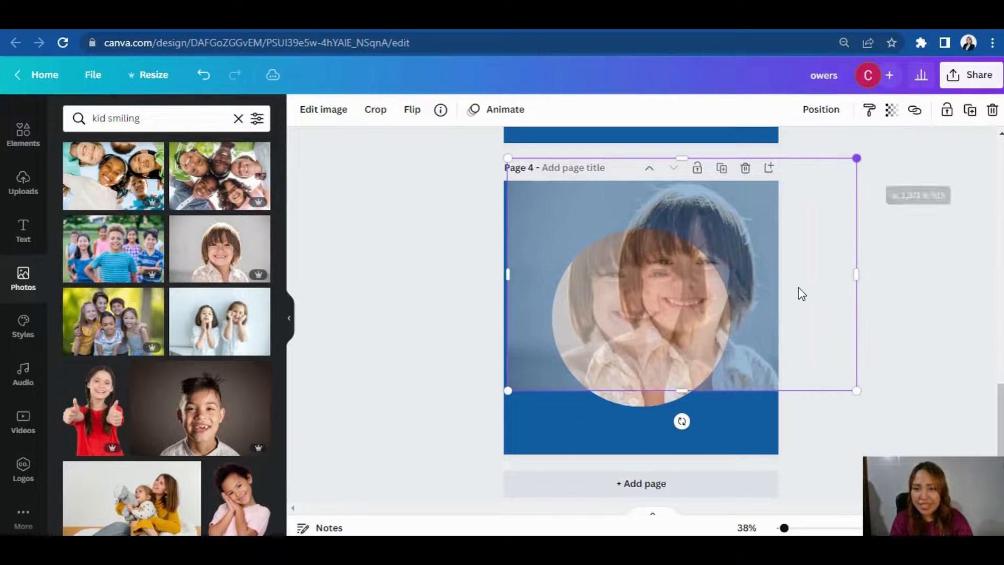
pyautogui.moveTo(798, 291); pyautogui.dragTo(749, 302)
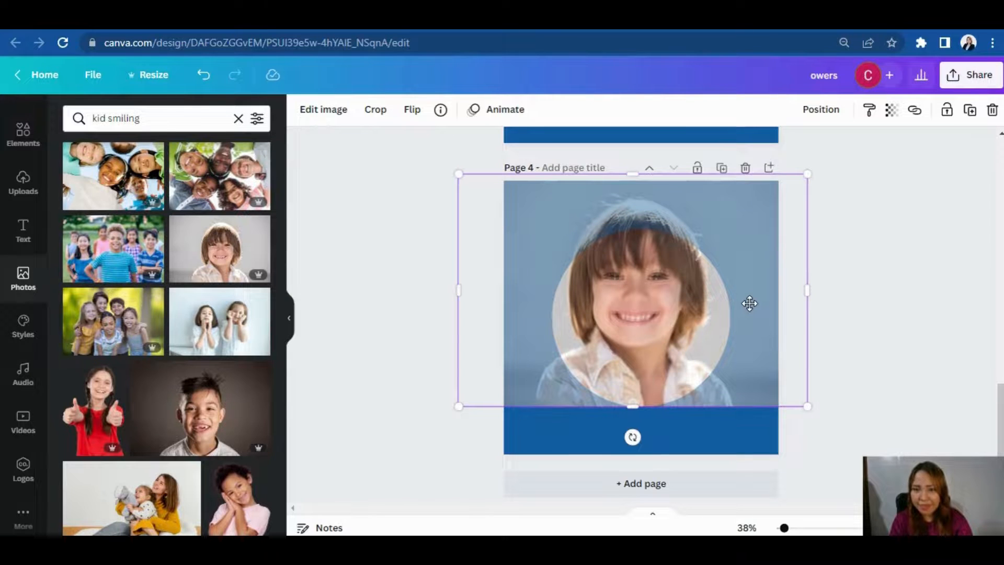
pyautogui.moveTo(459, 175)
pyautogui.mouseDown()
pyautogui.moveTo(466, 183)
pyautogui.moveTo(441, 163)
pyautogui.moveTo(451, 169)
pyautogui.mouseUp()
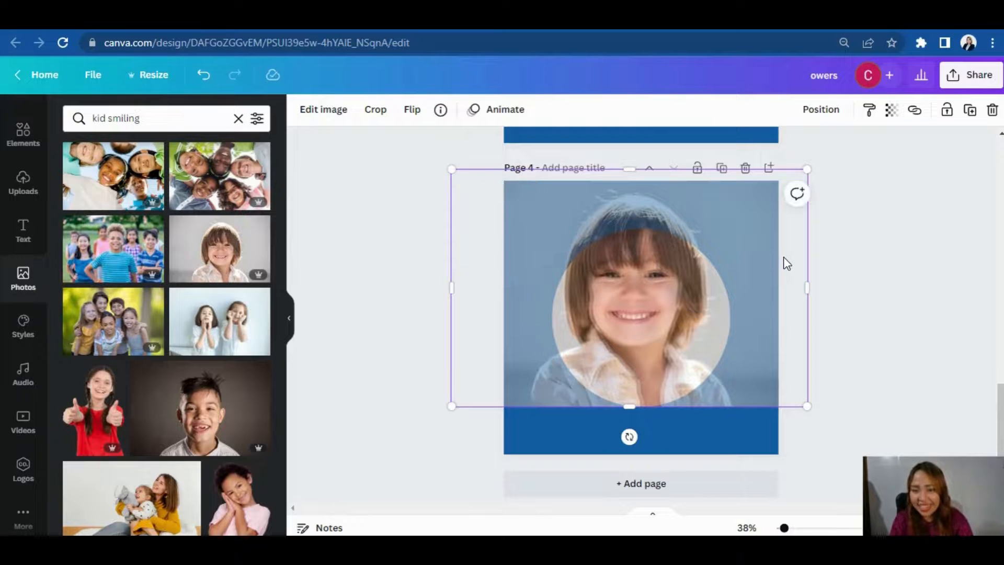
pyautogui.moveTo(782, 262); pyautogui.dragTo(790, 257)
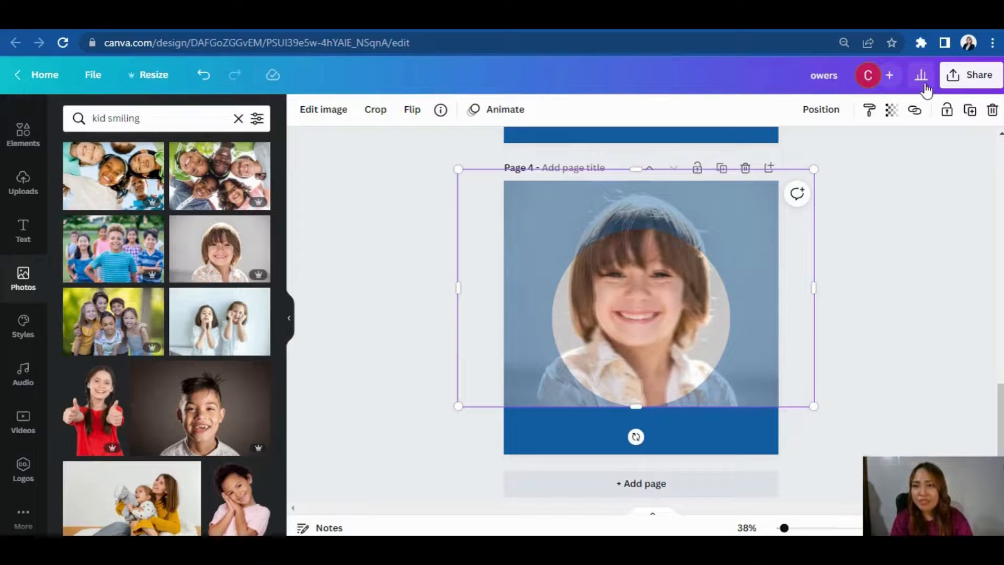
# Set the overlaid photo's transparency to 100 and remove its background
pyautogui.click(891, 110)
pyautogui.moveTo(831, 170); pyautogui.dragTo(899, 171)
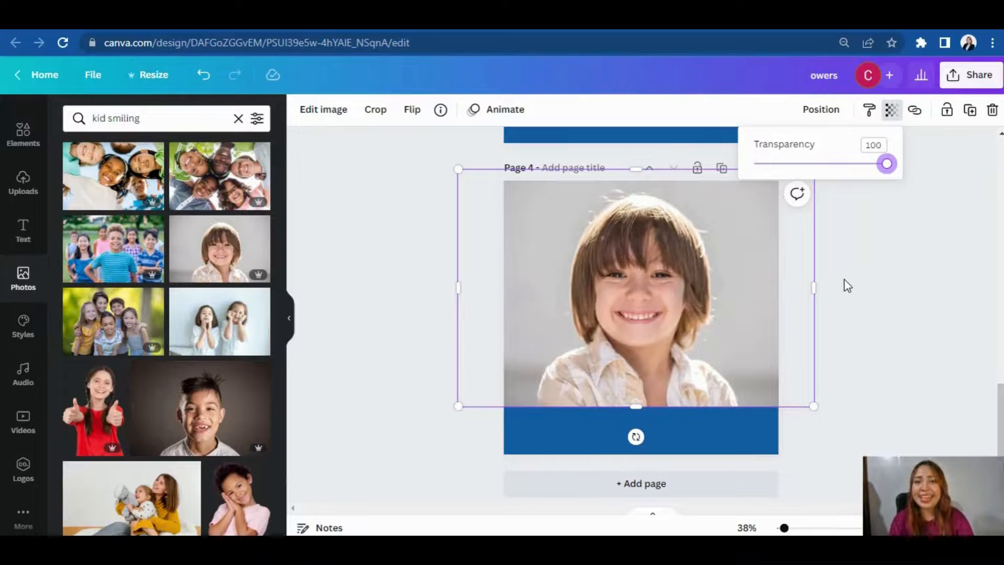
pyautogui.moveTo(591, 262); pyautogui.dragTo(597, 273)
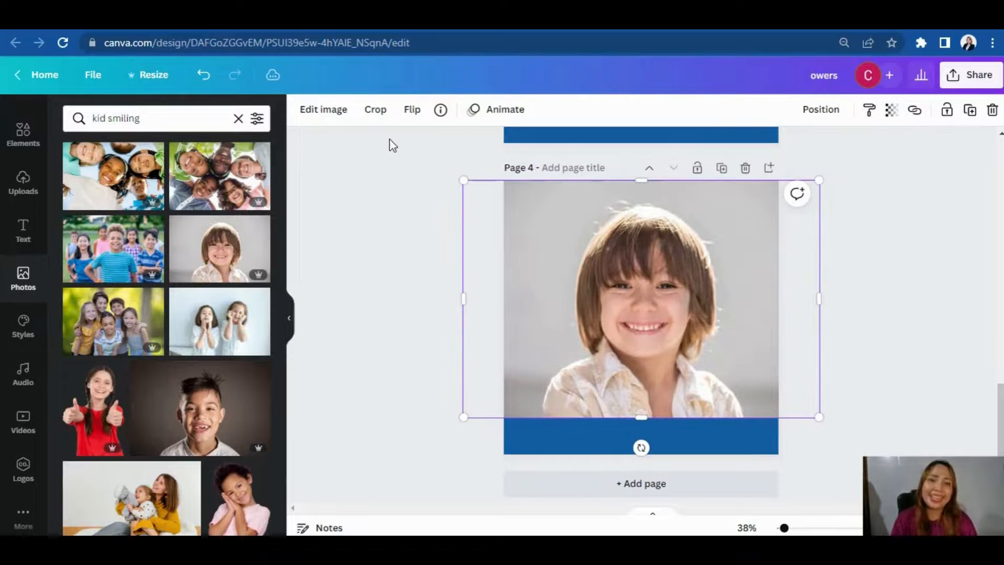
pyautogui.click(318, 114)
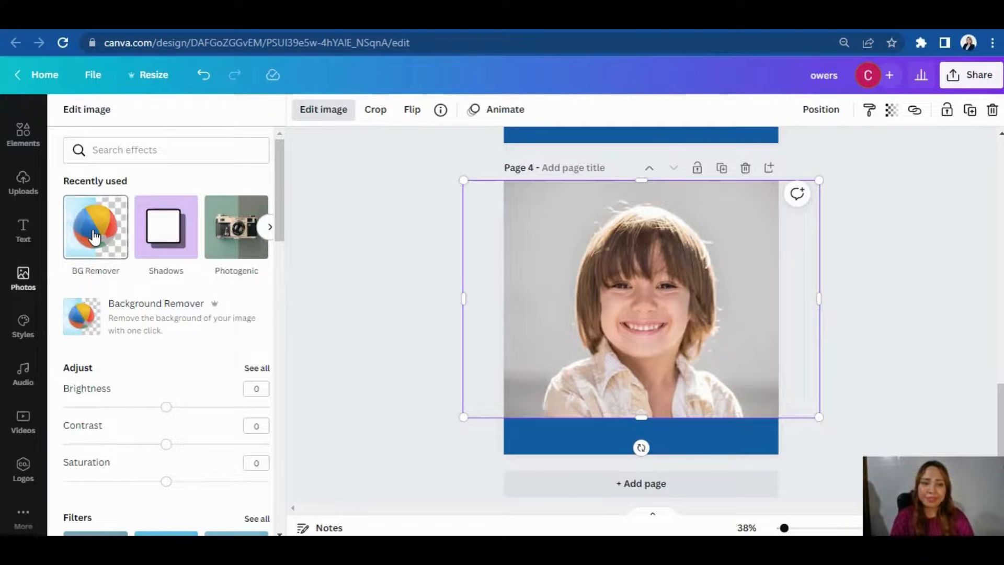
pyautogui.click(94, 236)
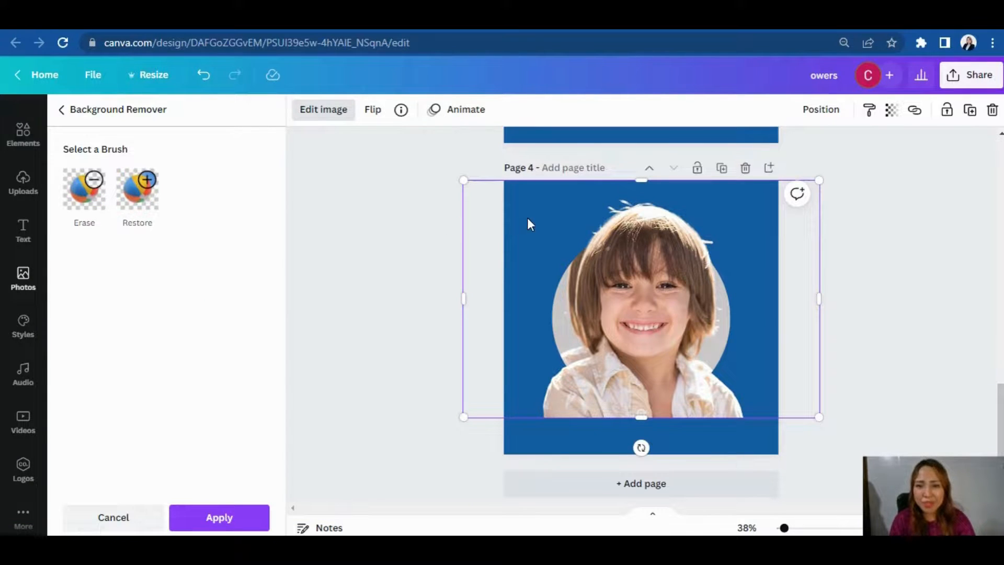
# Realign the boy's cut-out with the framed photo and crop its sides and bottom so no part of his body extends beyond the circle
pyautogui.moveTo(497, 217); pyautogui.dragTo(519, 212)
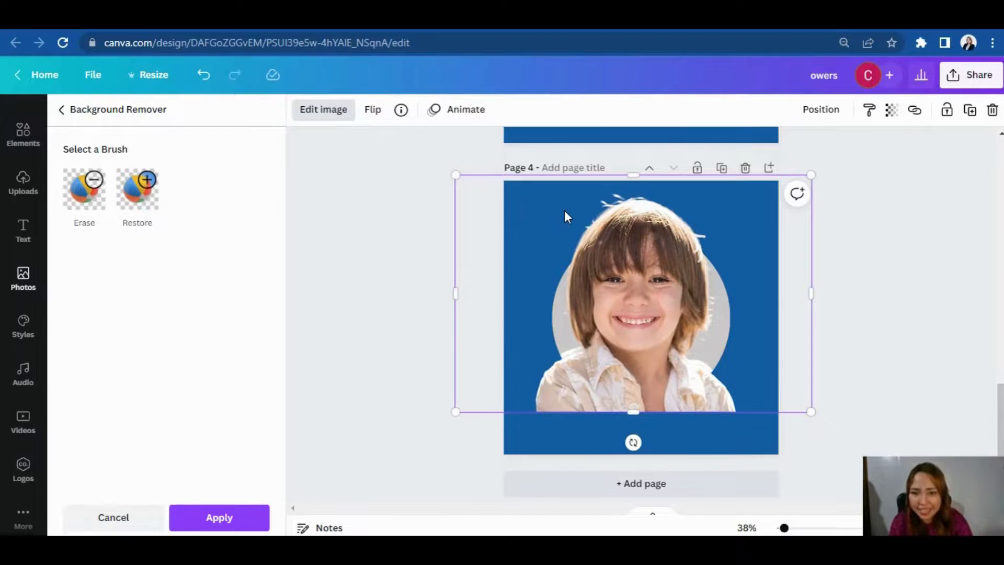
pyautogui.moveTo(564, 200); pyautogui.dragTo(565, 202)
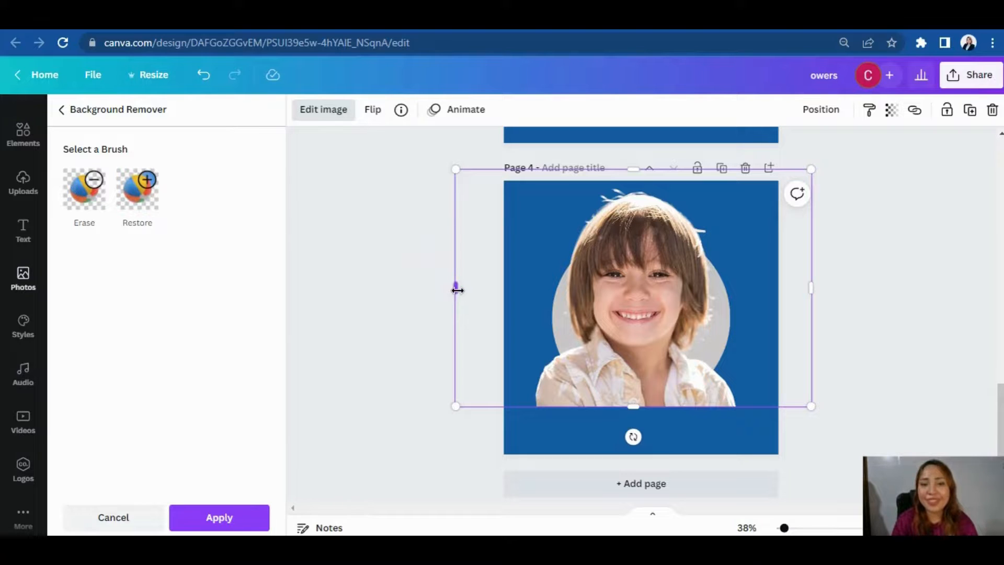
pyautogui.moveTo(479, 289); pyautogui.dragTo(570, 285)
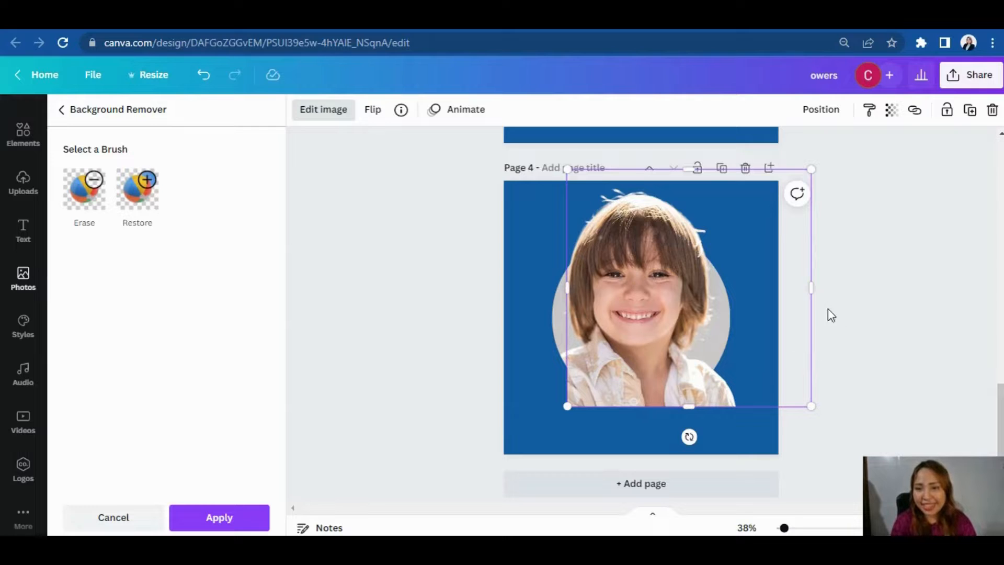
pyautogui.moveTo(811, 288); pyautogui.dragTo(708, 291)
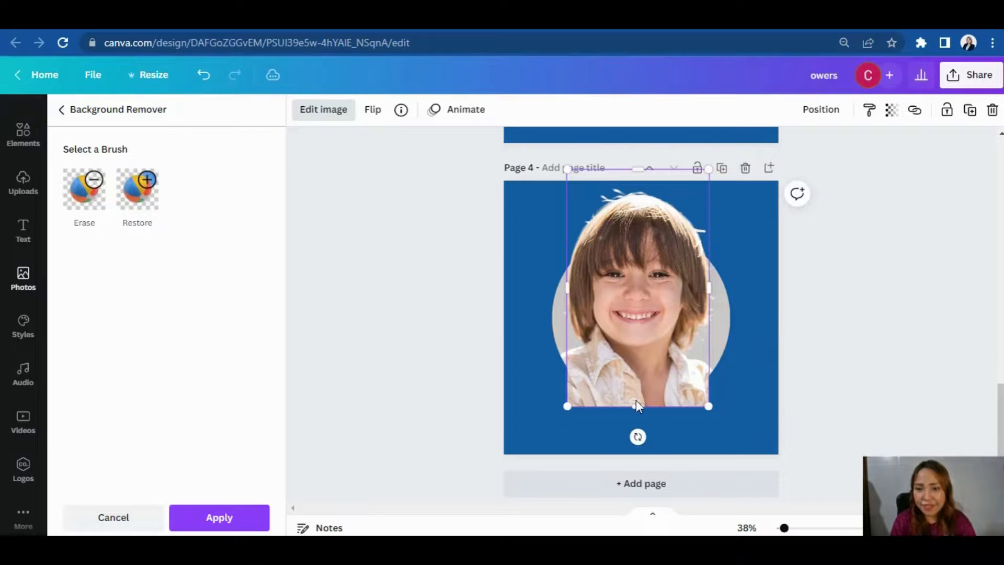
pyautogui.moveTo(635, 408); pyautogui.dragTo(635, 364)
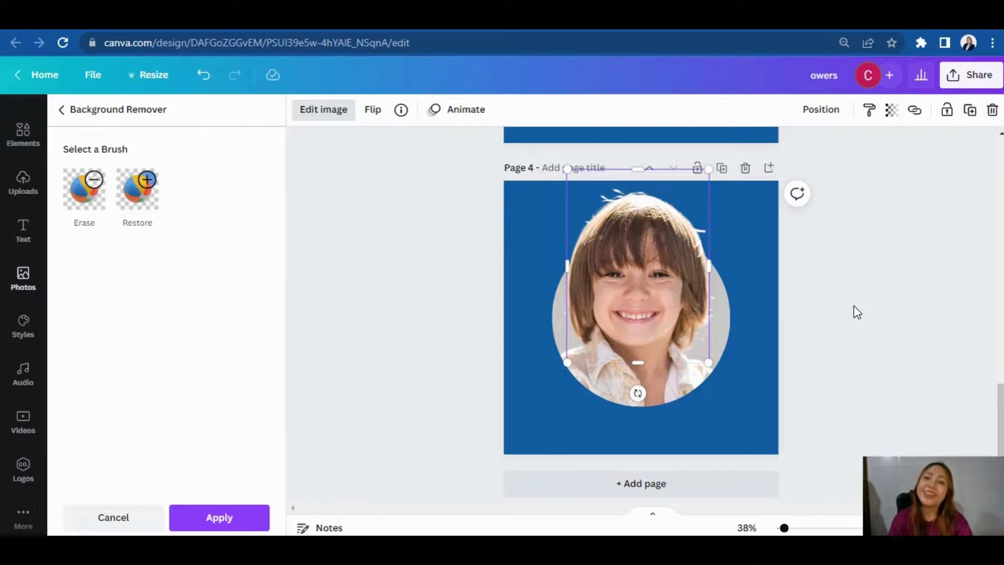
pyautogui.click(856, 312)
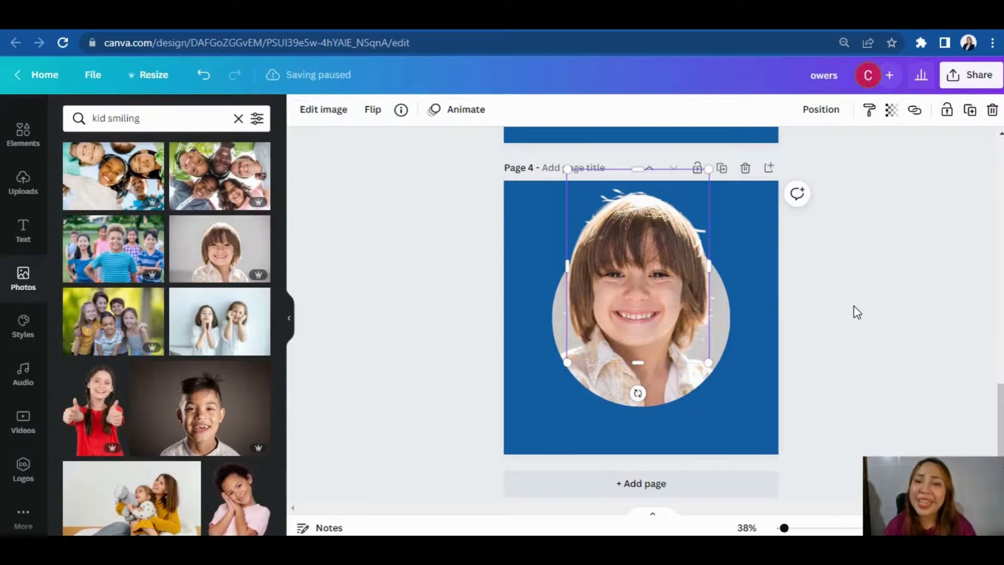
pyautogui.click(747, 244)
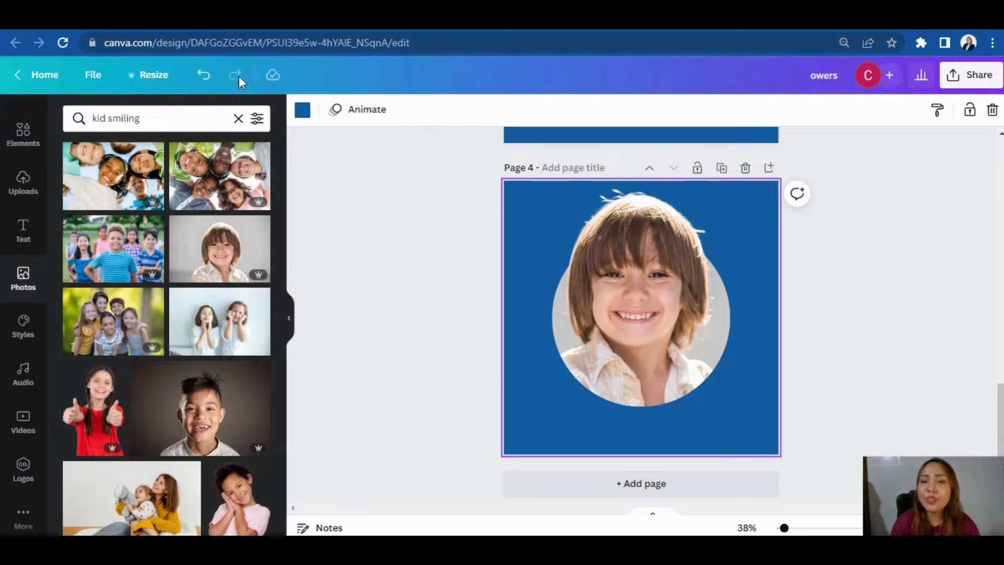
# Group the boy's cut-out with the circular framed photo on page 4
pyautogui.moveTo(529, 203); pyautogui.dragTo(745, 396)
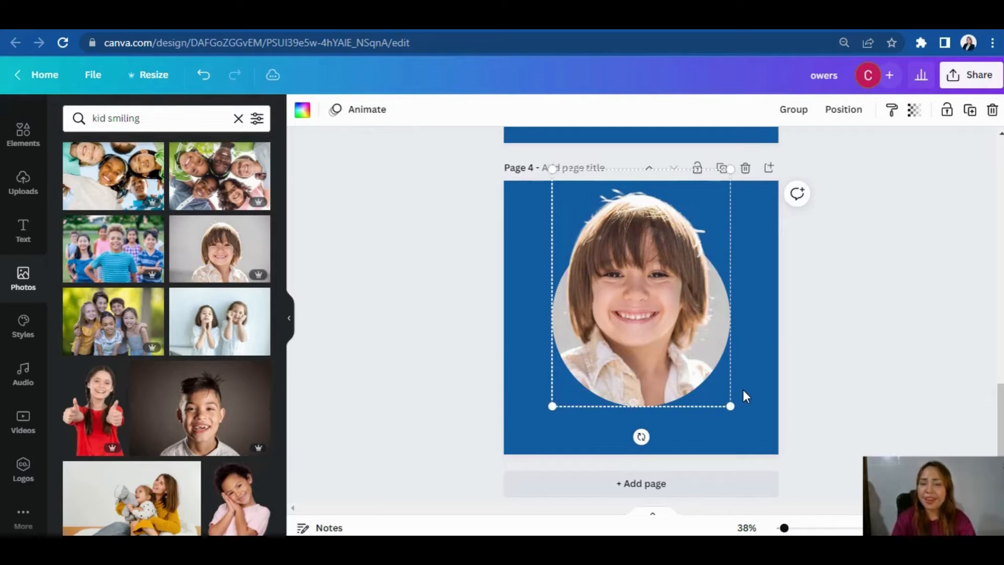
pyautogui.click(793, 112)
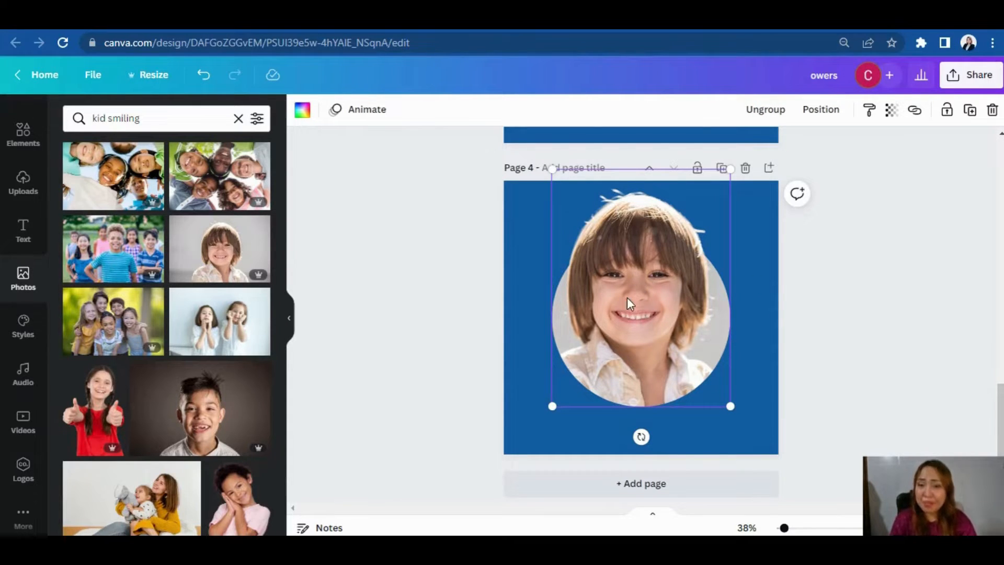
pyautogui.click(770, 302)
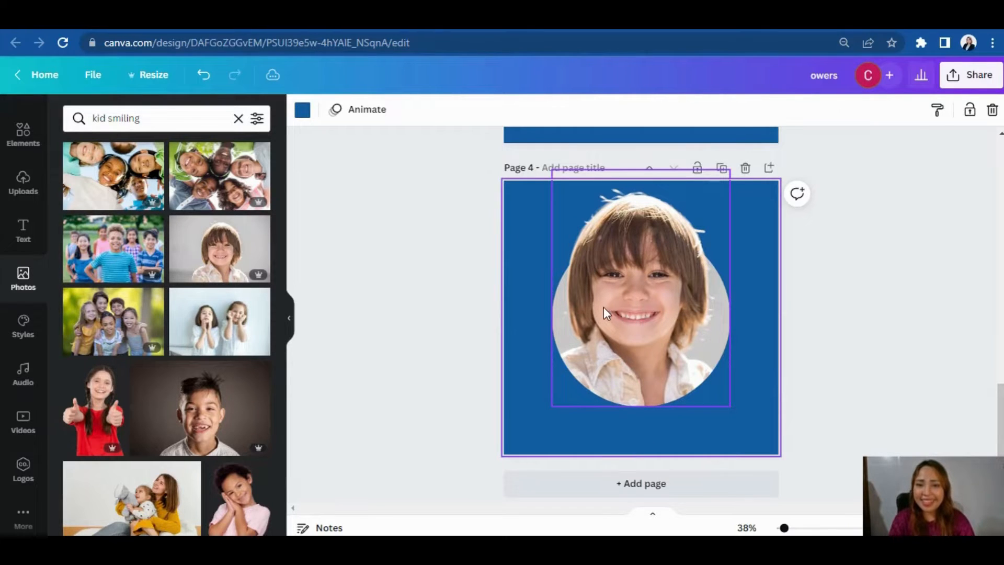
# Shrink the grouped pop-out photo and place it in the upper-left part of page 4
pyautogui.moveTo(603, 311); pyautogui.dragTo(636, 309)
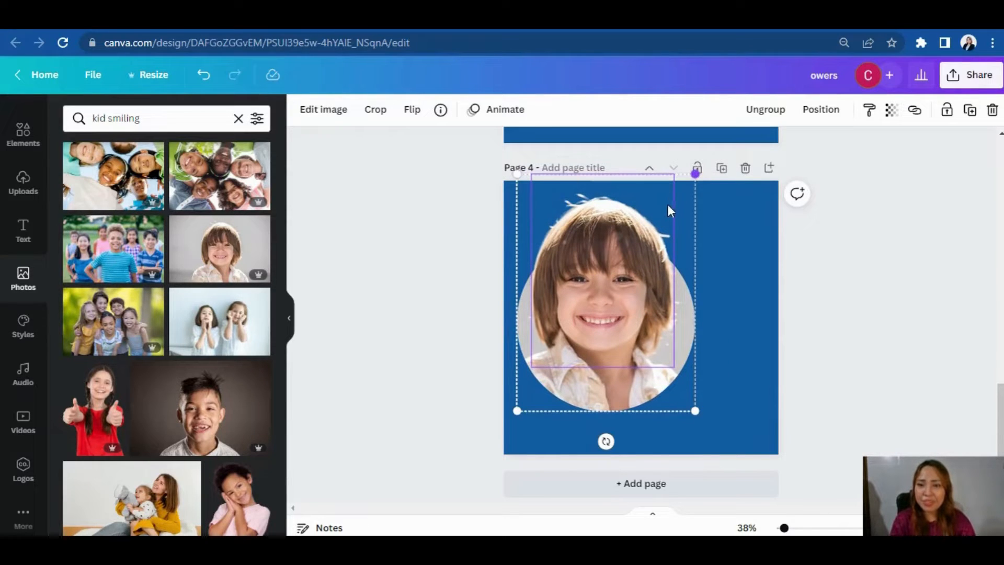
pyautogui.moveTo(669, 209); pyautogui.dragTo(667, 212)
pyautogui.click(600, 324)
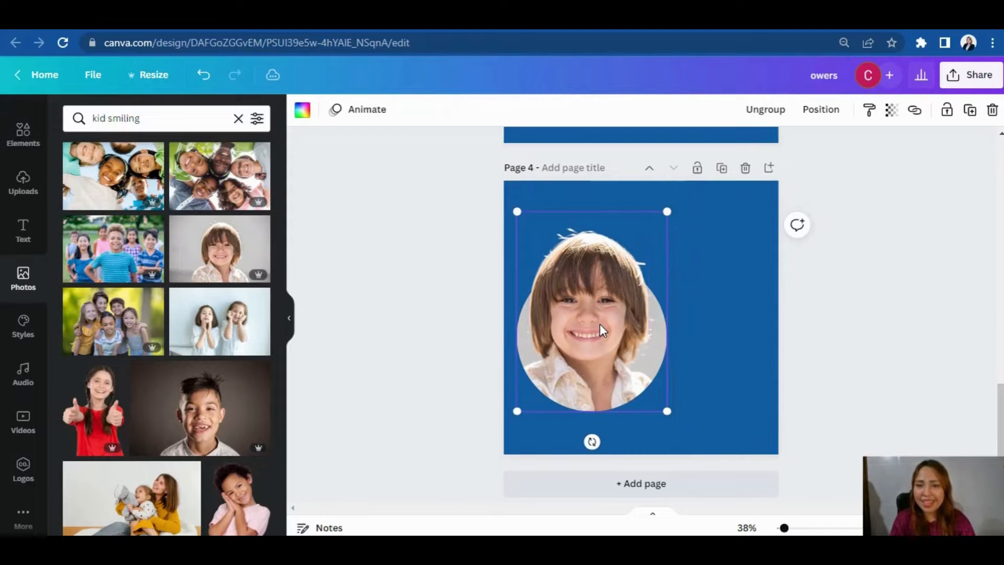
pyautogui.moveTo(600, 324); pyautogui.dragTo(604, 294)
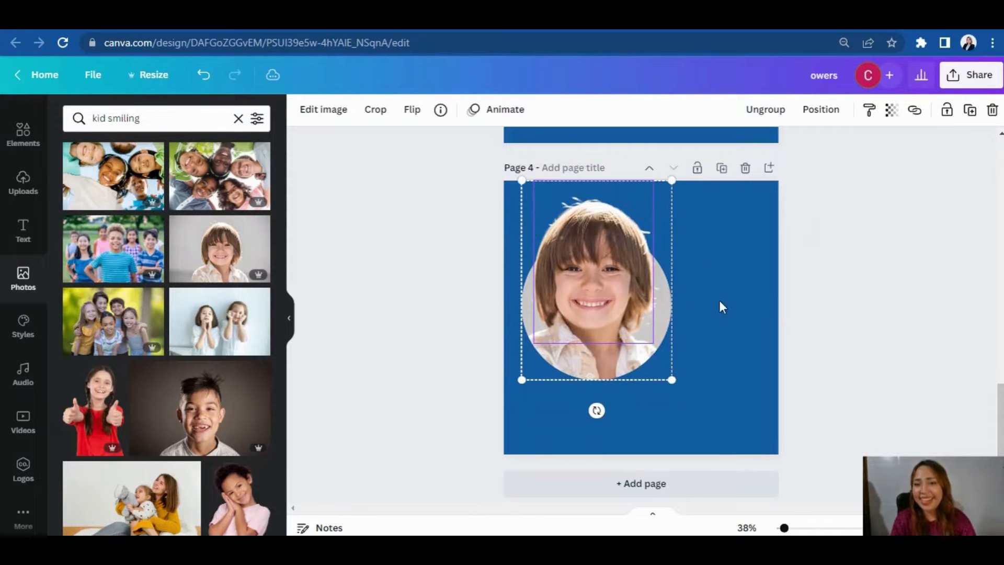
pyautogui.click(877, 279)
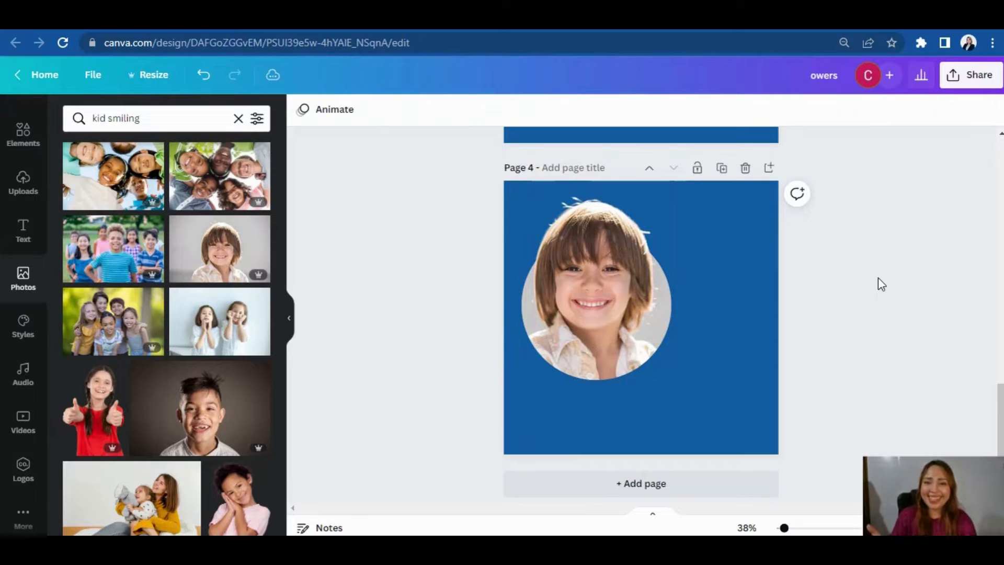